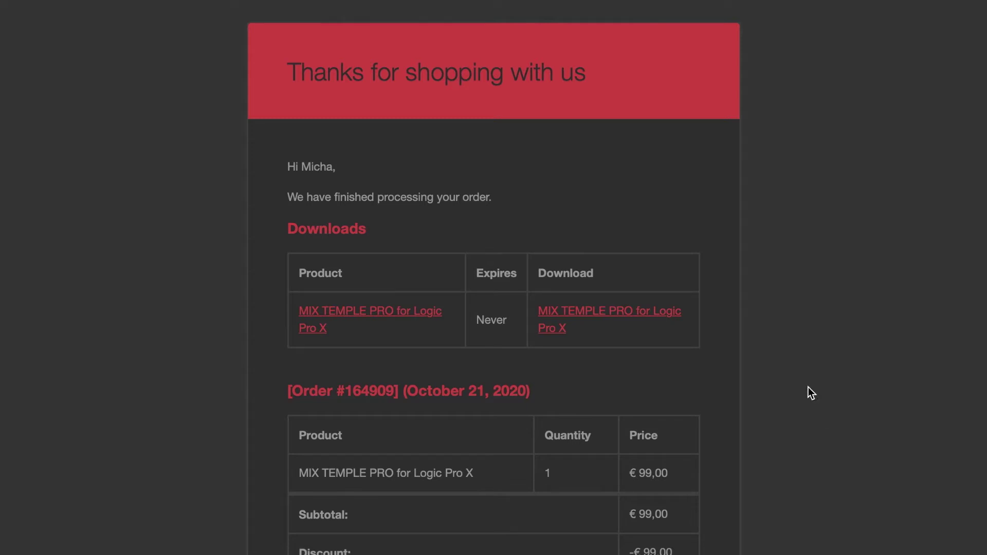
Select and copy the license key from the MIX TEMPLE PRO order-confirmation email.
scroll(789, 405, down, 6)
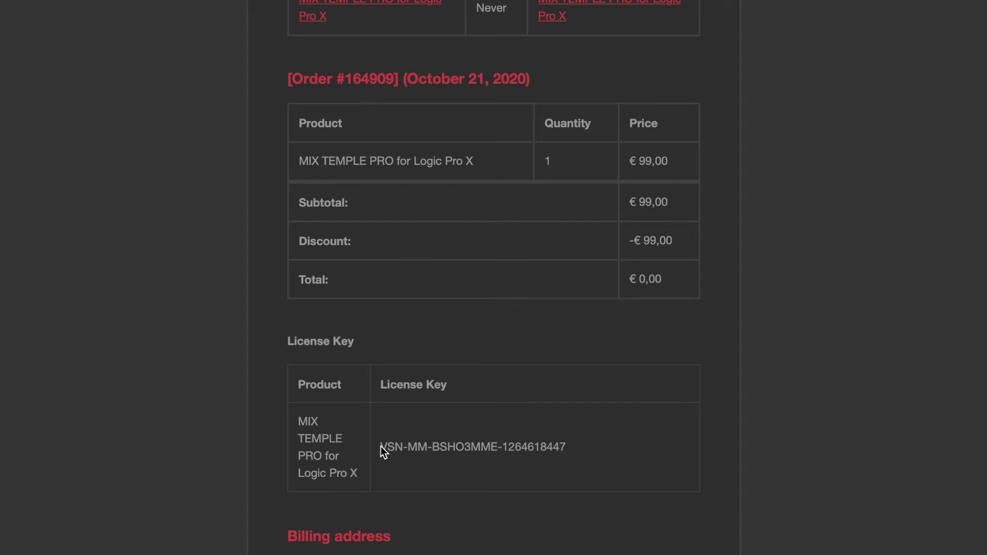
drag(381, 448, 575, 454)
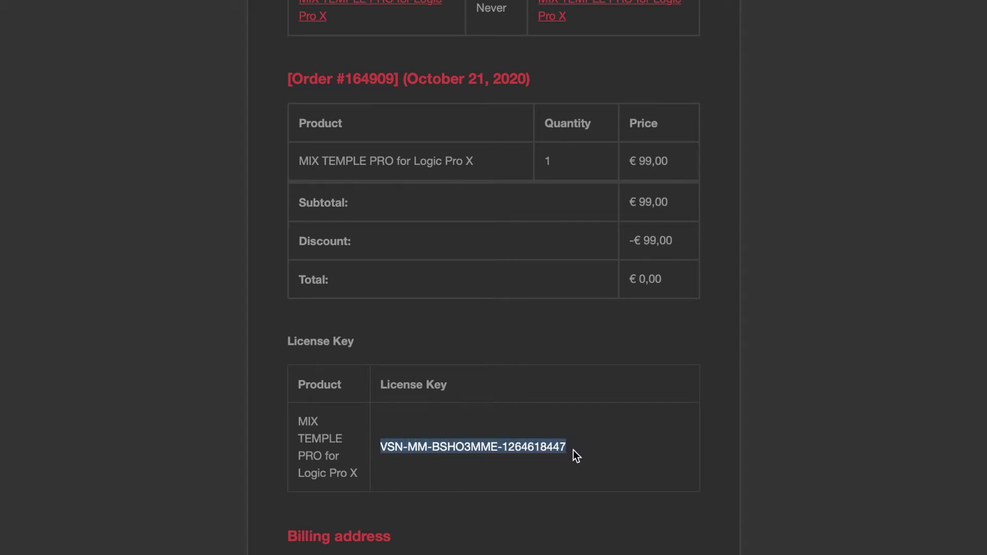
right_click(504, 452)
click(525, 495)
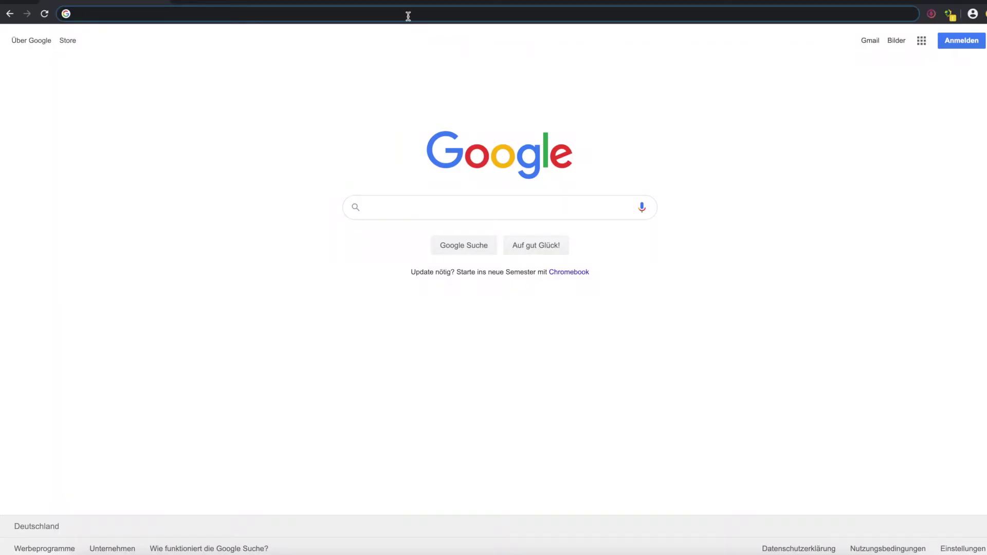
Load bestservice.com and go to its account Sign In page.
text(bestservice.com)
key(Return)
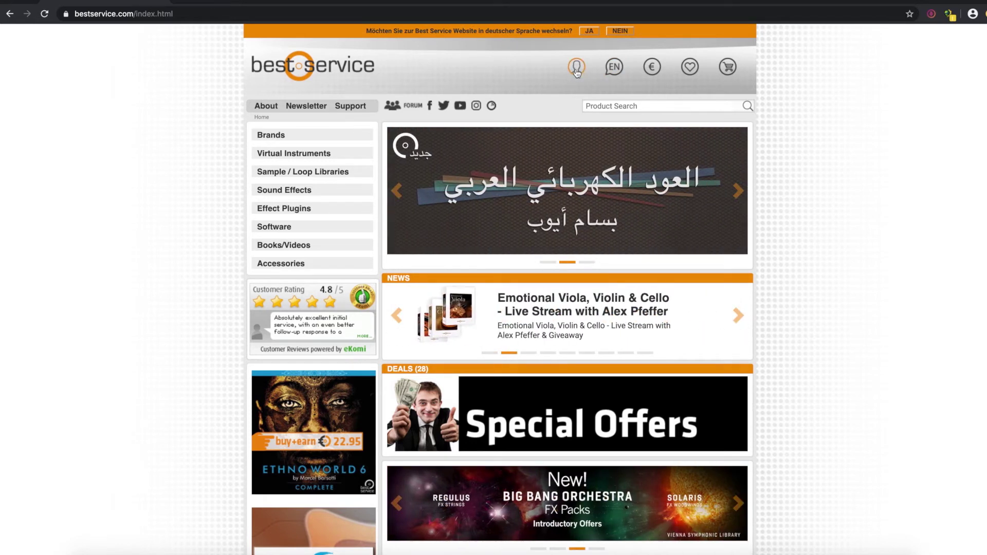
click(577, 71)
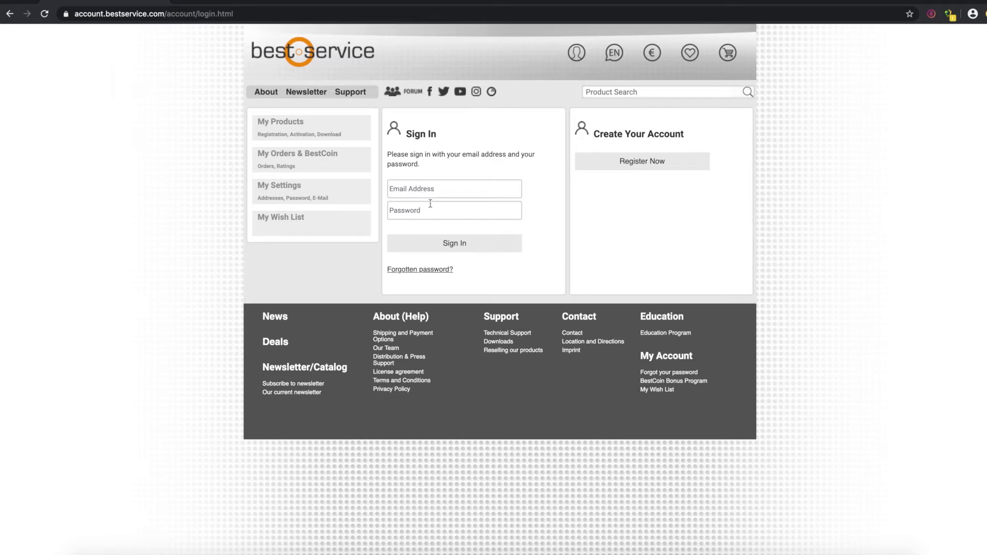
Register a new Best Service account with e-mail, password and invoice address, and save it.
click(641, 168)
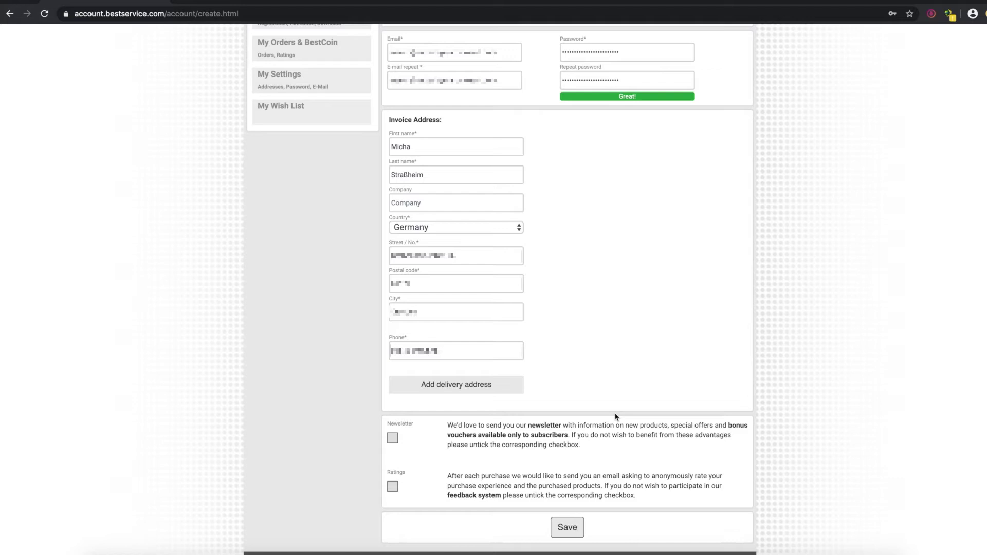
click(577, 526)
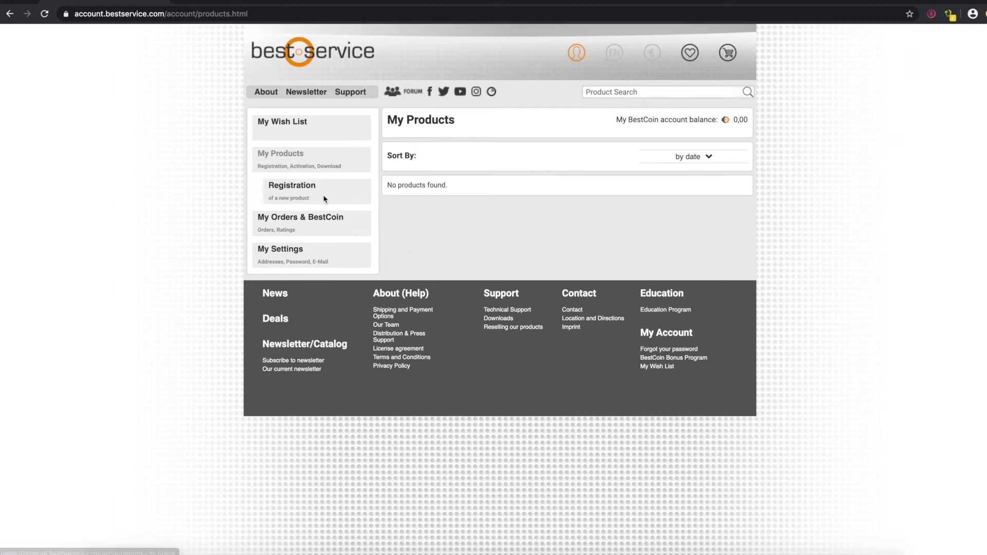
Paste the copied license key as the serial and submit to register Halls of Fame 3 – Marc Mozart Edition.
click(309, 190)
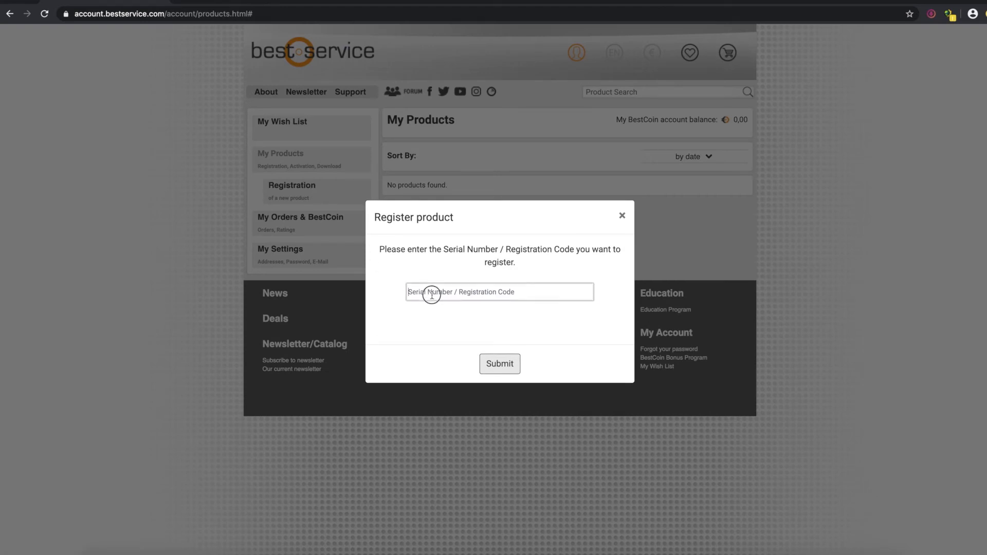
click(435, 292)
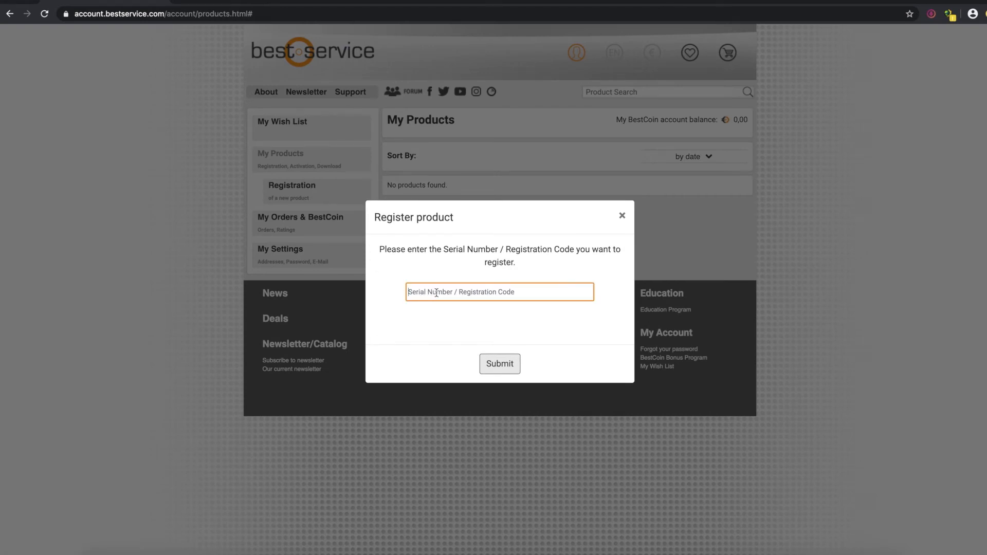
right_click(436, 293)
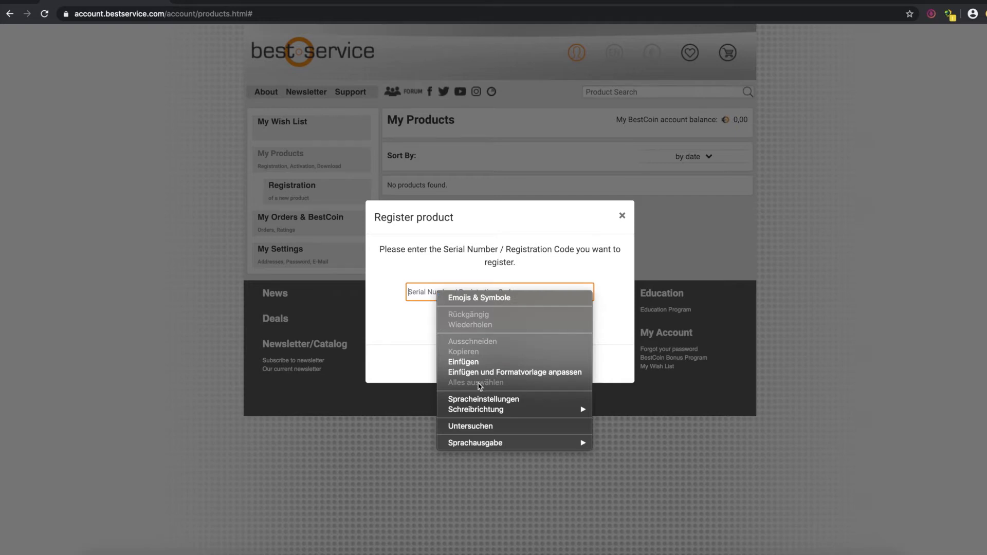
click(474, 363)
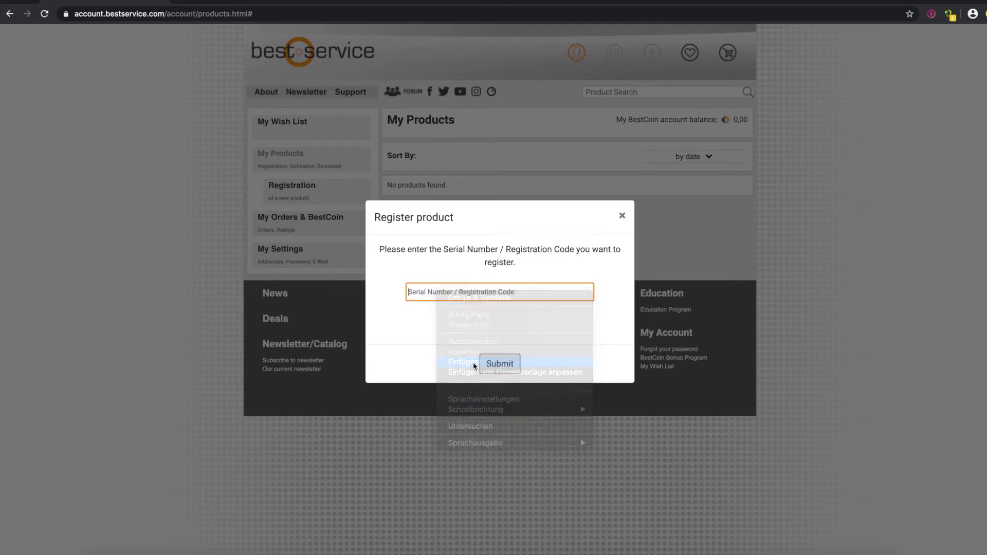
click(504, 369)
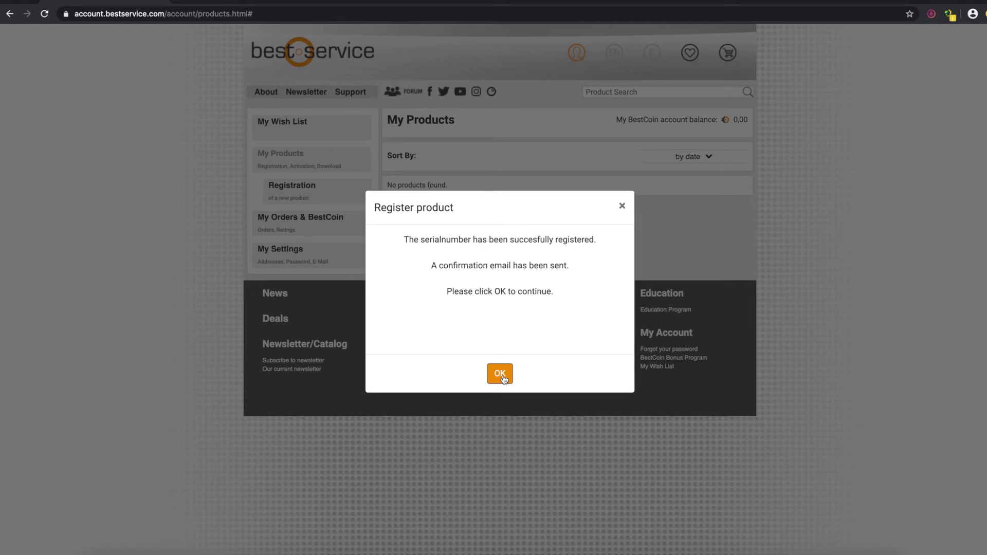
click(504, 379)
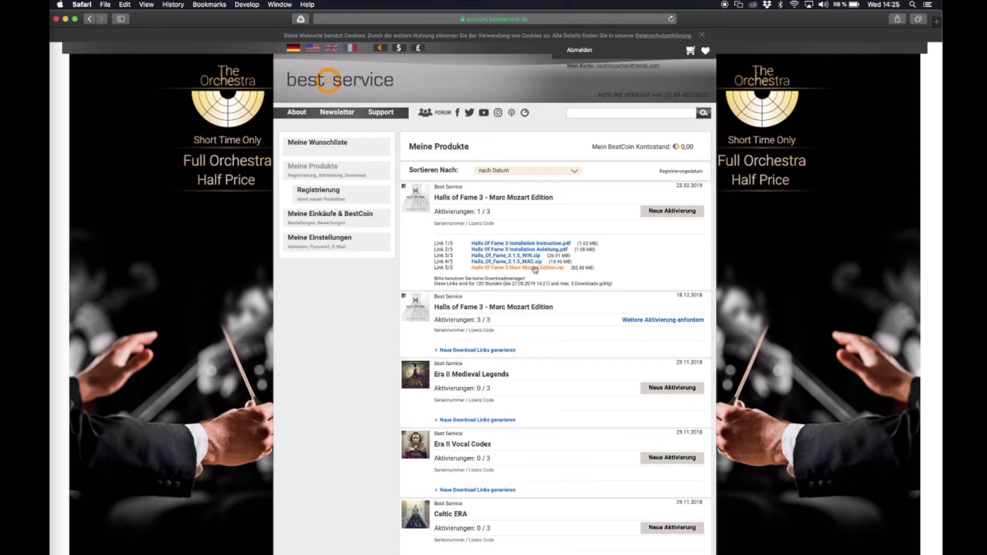
Run the Halls Of Fame 3.1.5 installer, accept the licence, authorise with the admin password, then close it.
key(ctrl+Right)
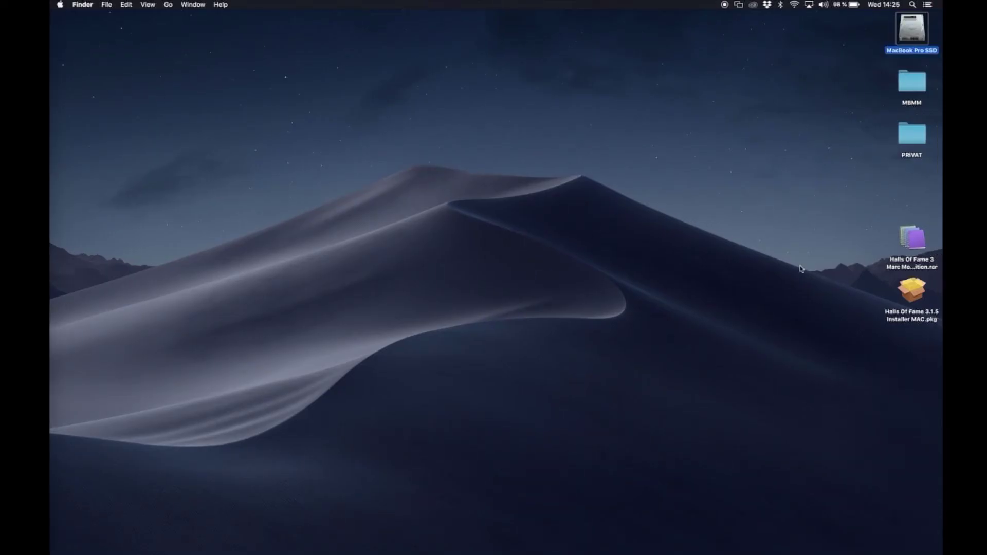
click(911, 295)
double_click(911, 294)
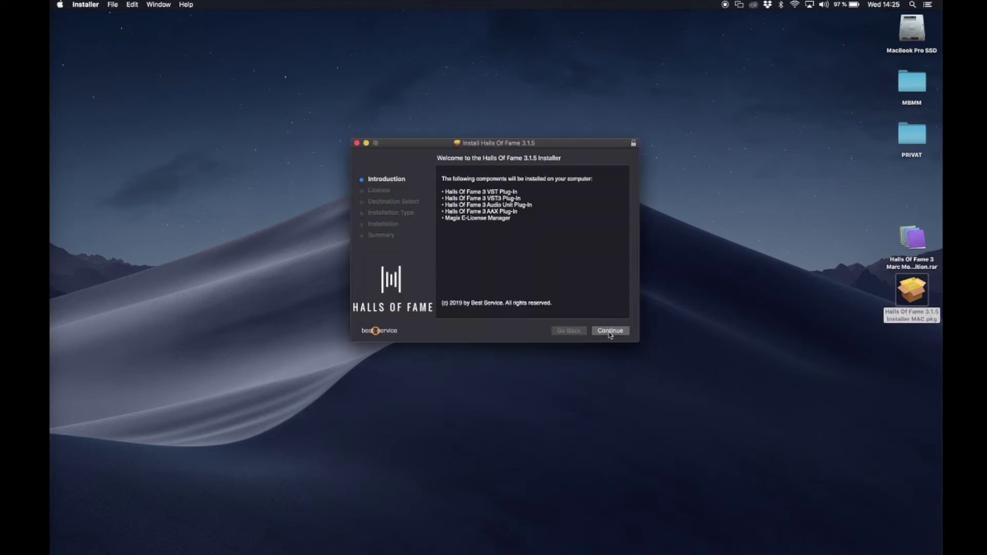
click(610, 332)
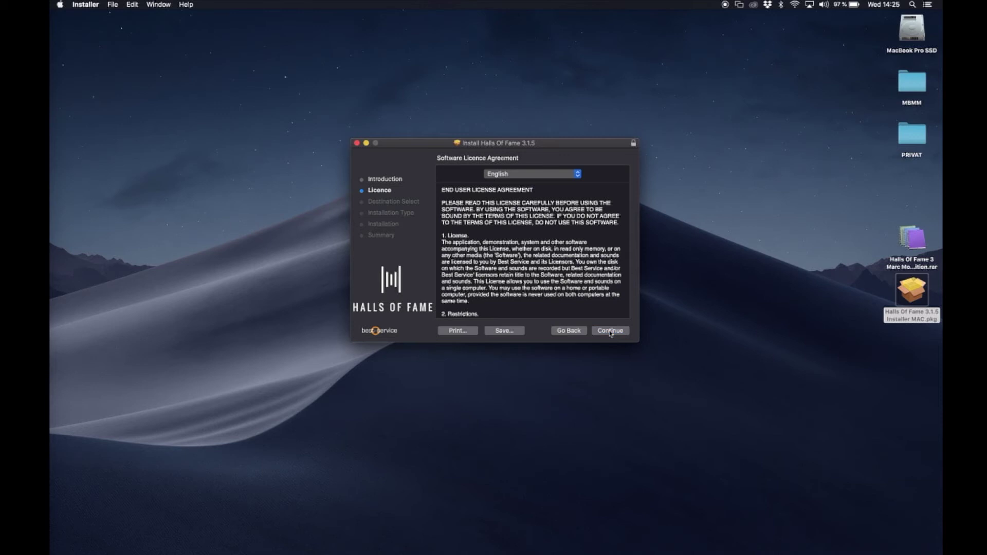
click(599, 332)
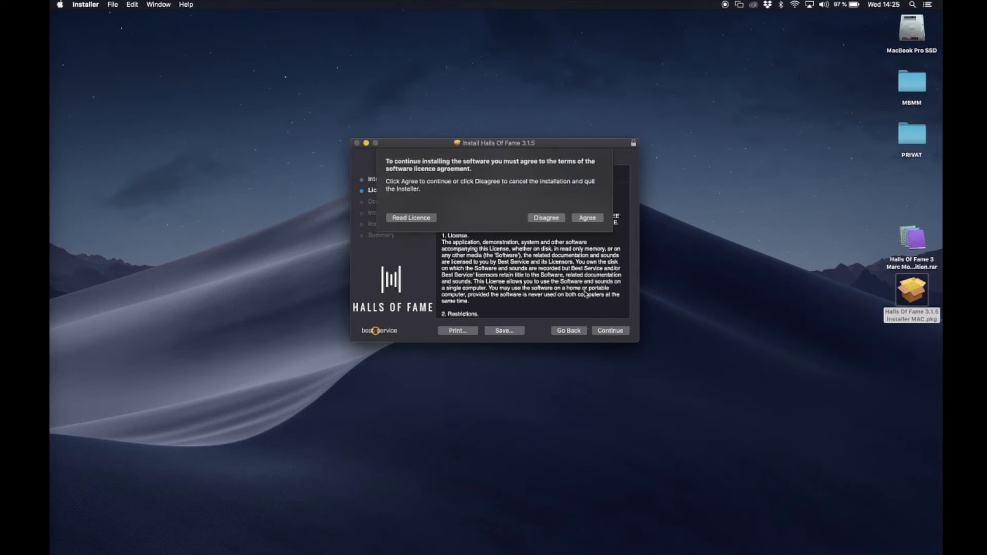
click(589, 220)
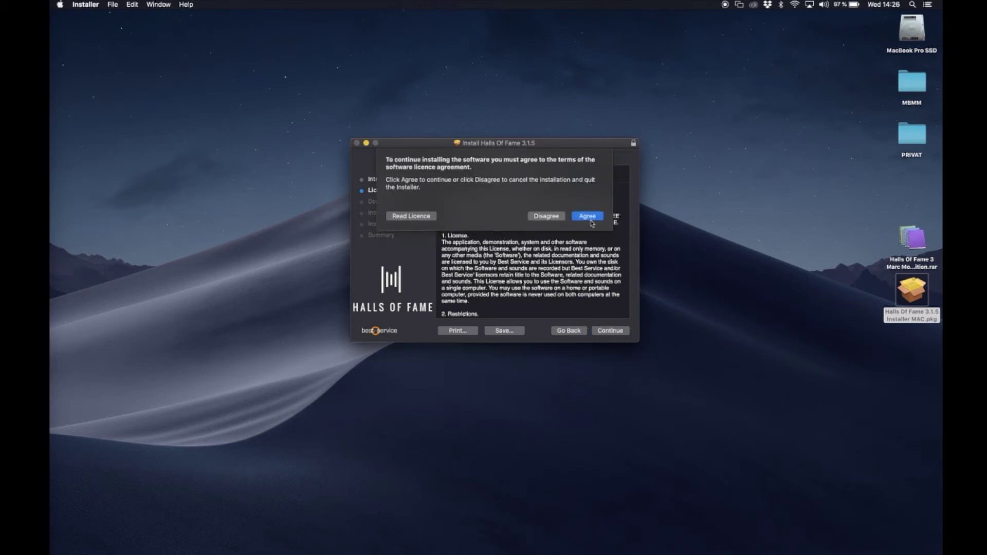
click(616, 332)
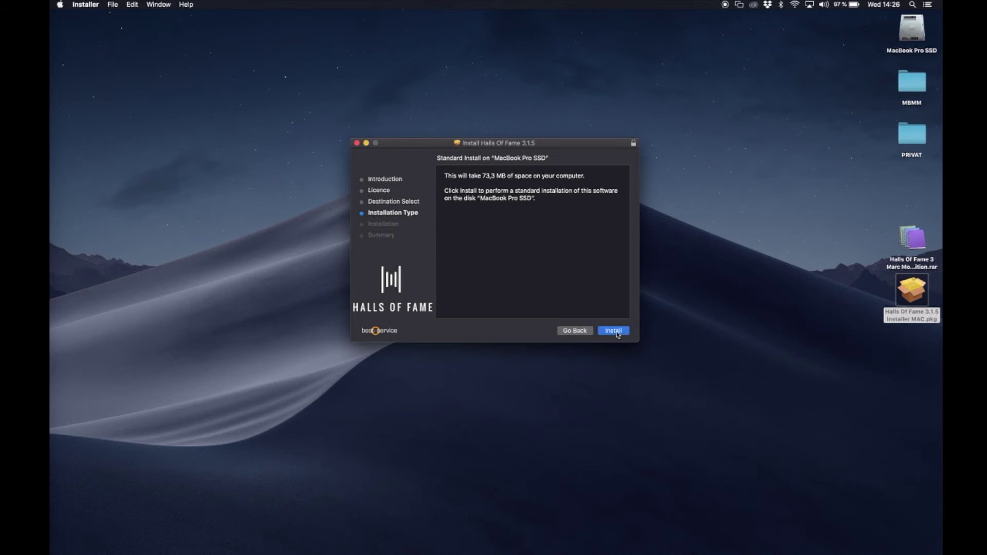
text(********)
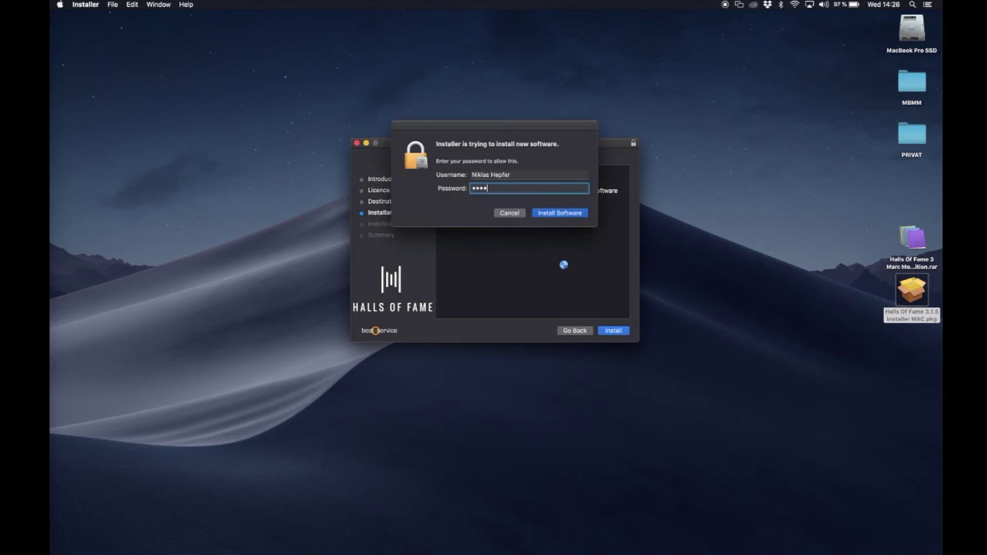
key(Return)
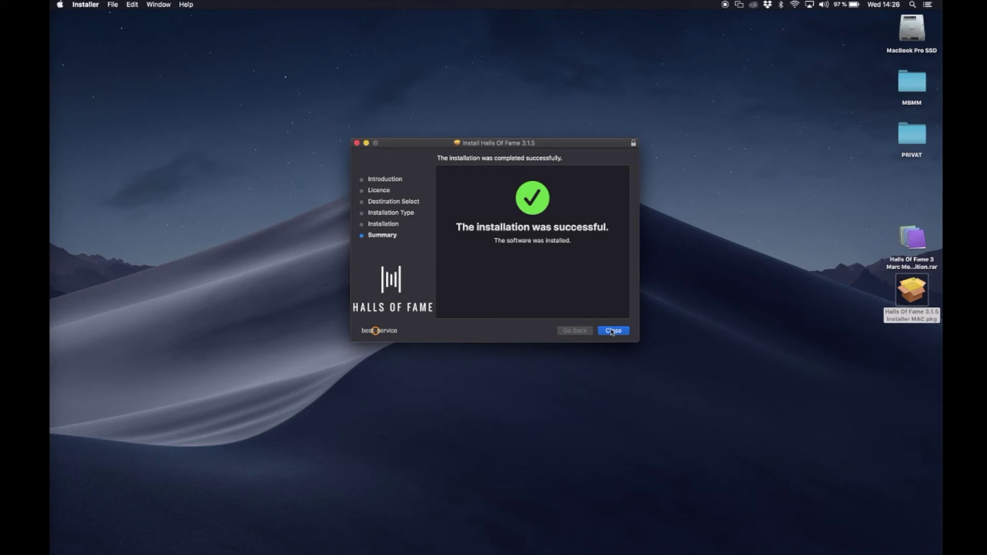
click(612, 332)
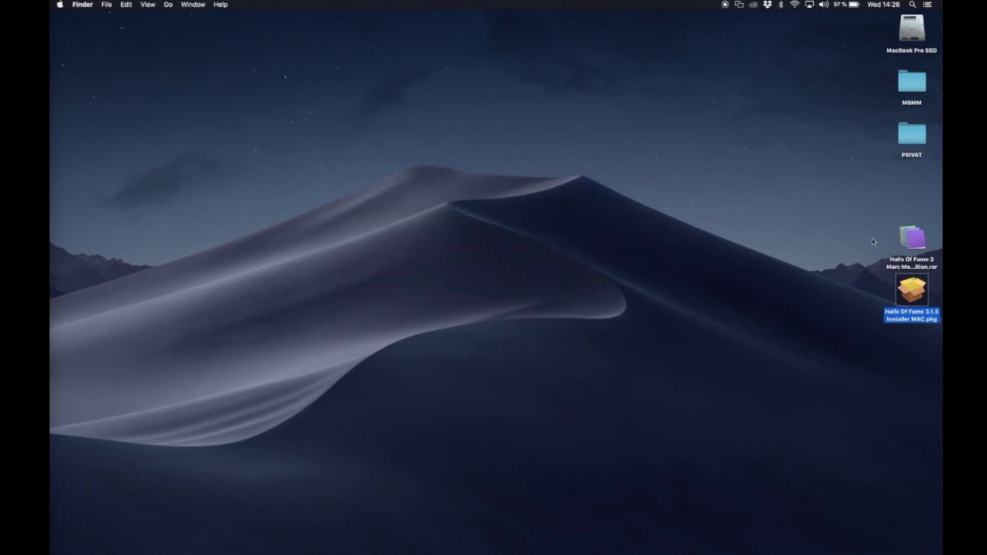
Extract the Halls Of Fame 3 .rar with UnRarX, dismissing its warning and closing the log.
click(913, 244)
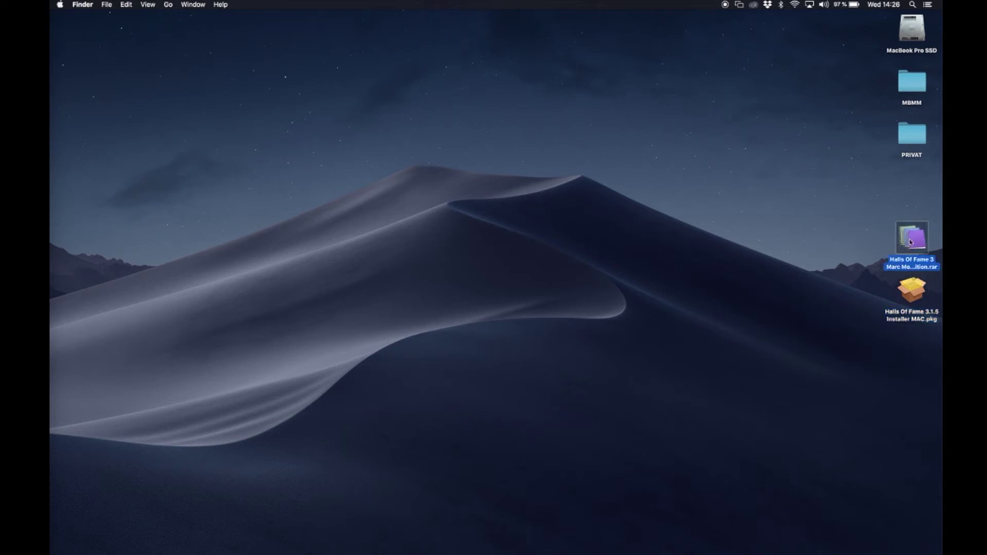
right_click(910, 242)
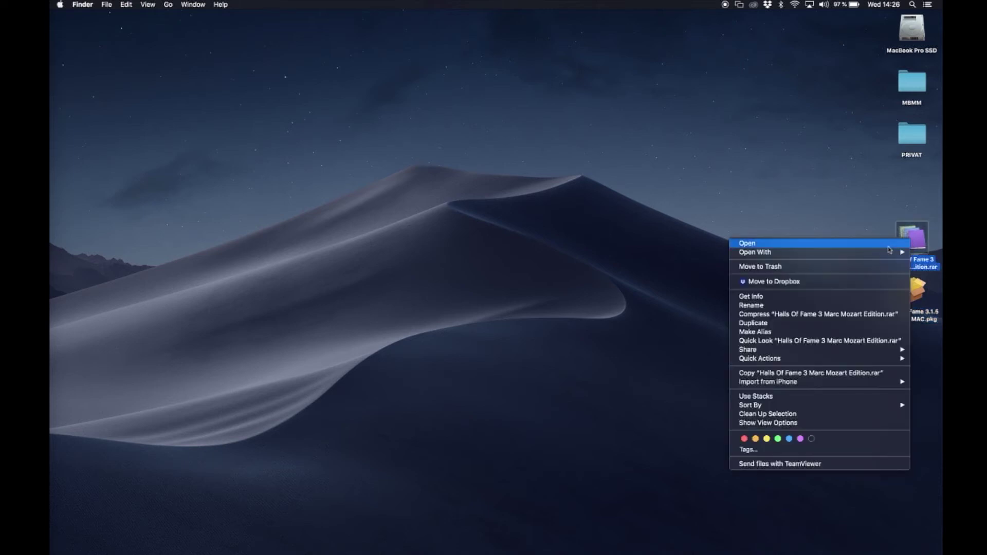
mouse_move(888, 252)
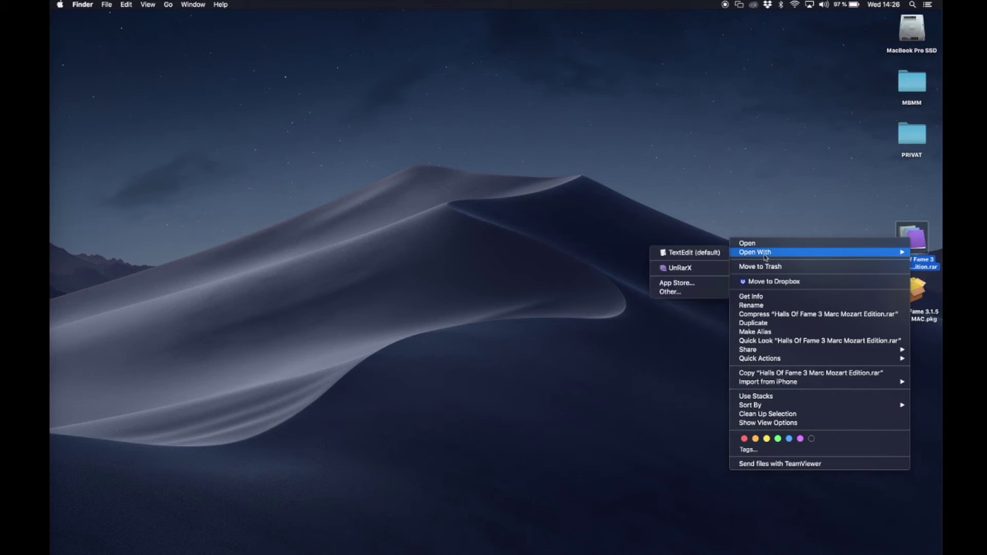
click(705, 268)
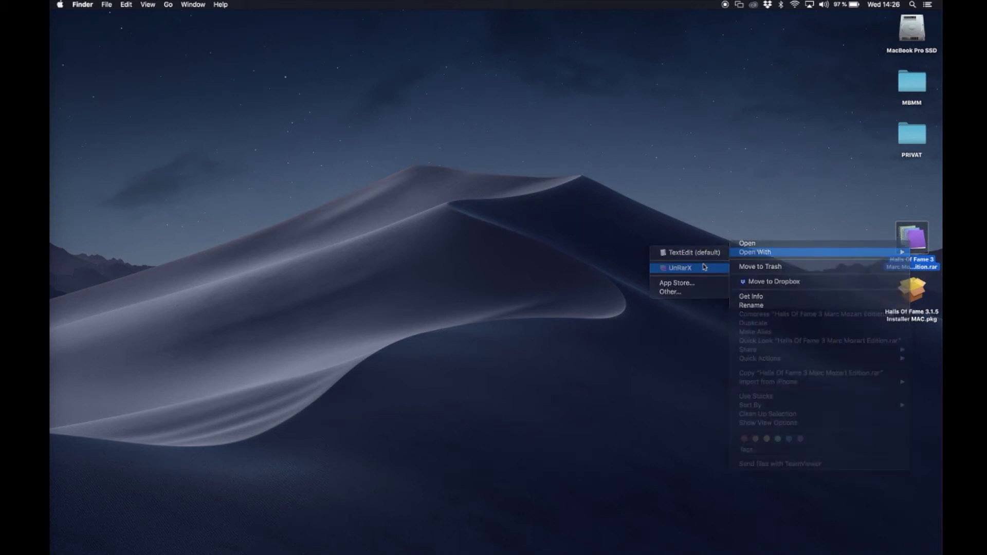
click(579, 192)
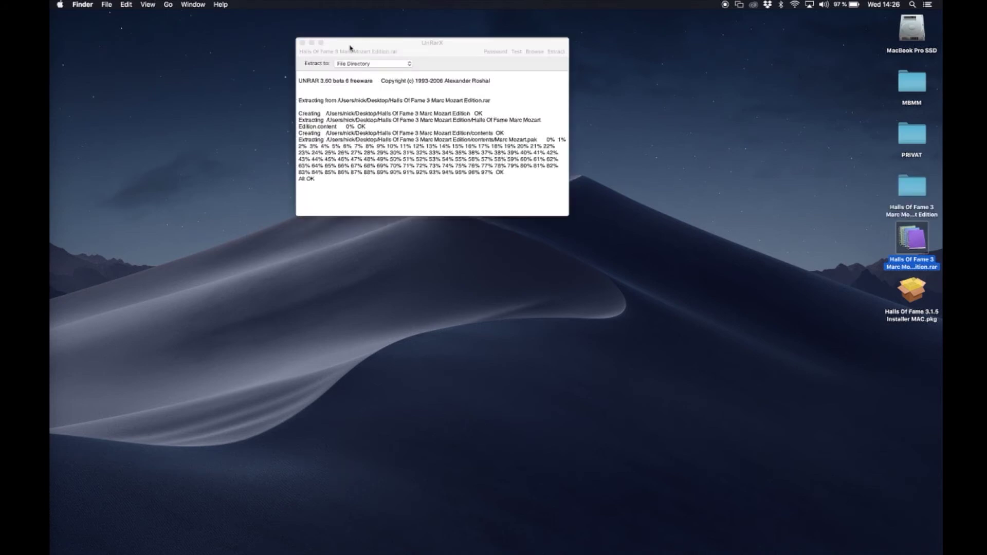
click(303, 43)
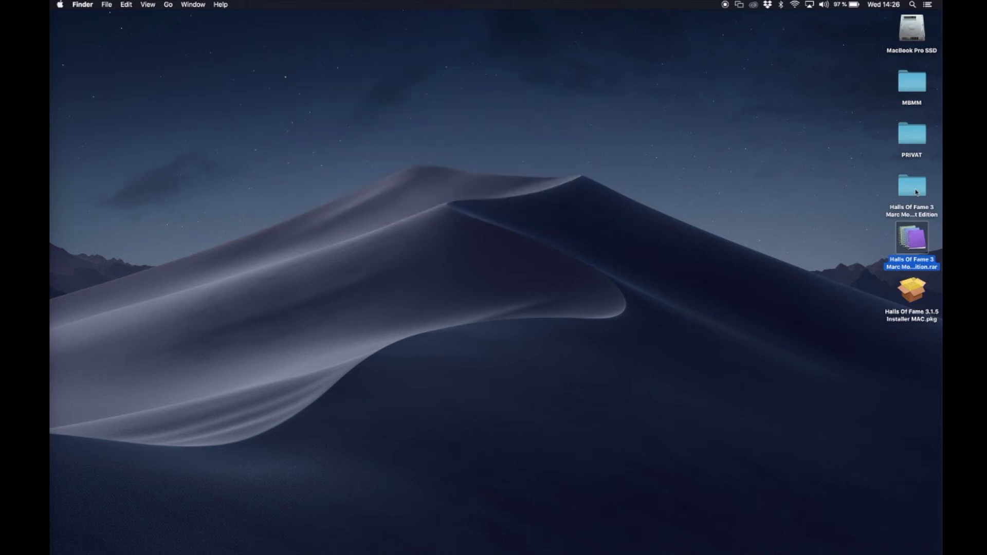
Move the extracted Marc Mozart Edition folder from the desktop into the home Music folder.
drag(916, 193, 654, 129)
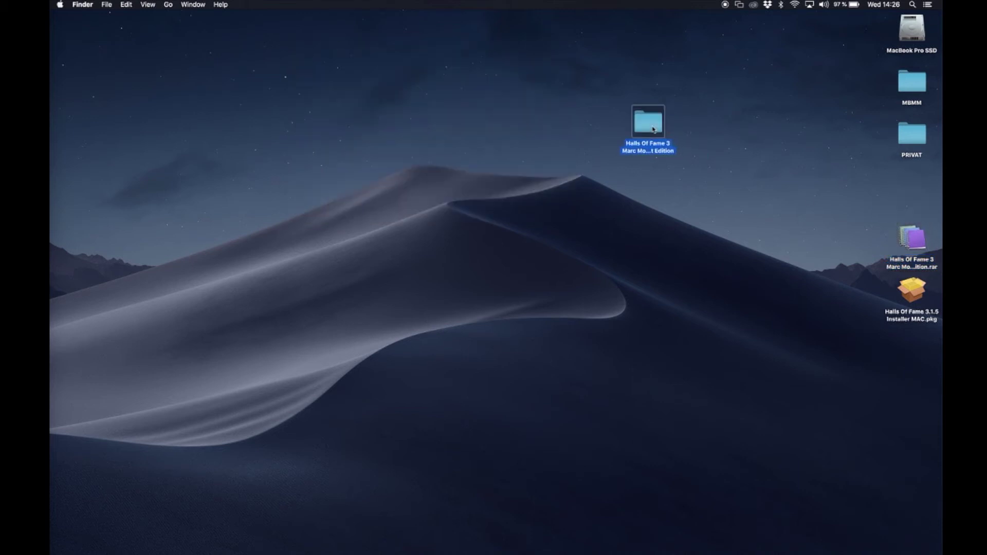
click(908, 36)
double_click(908, 36)
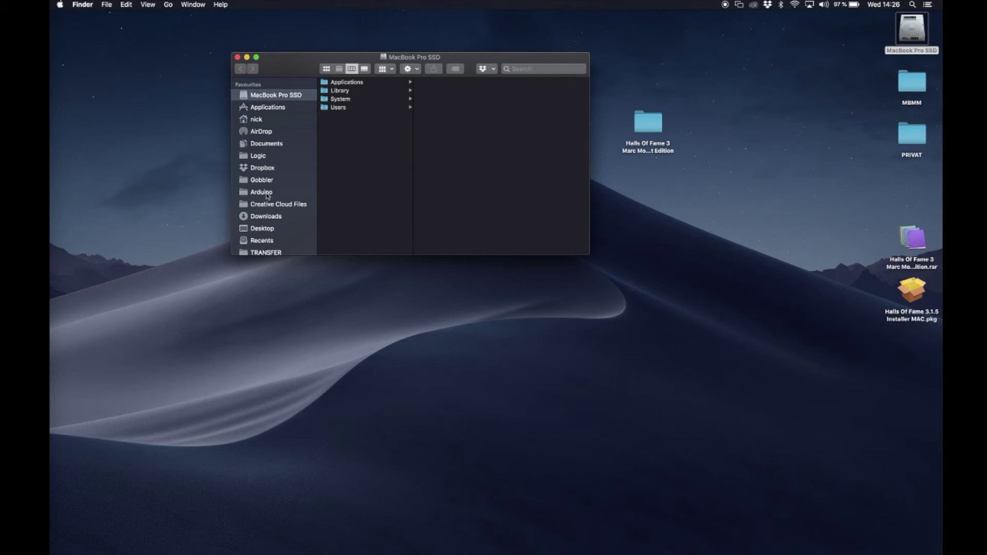
scroll(269, 194, down, 3)
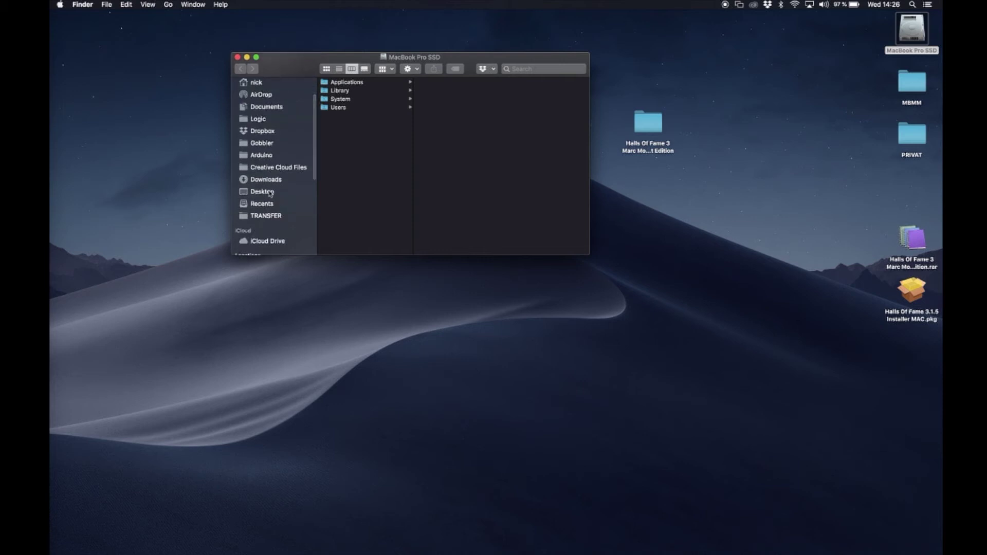
scroll(283, 177, up, 2)
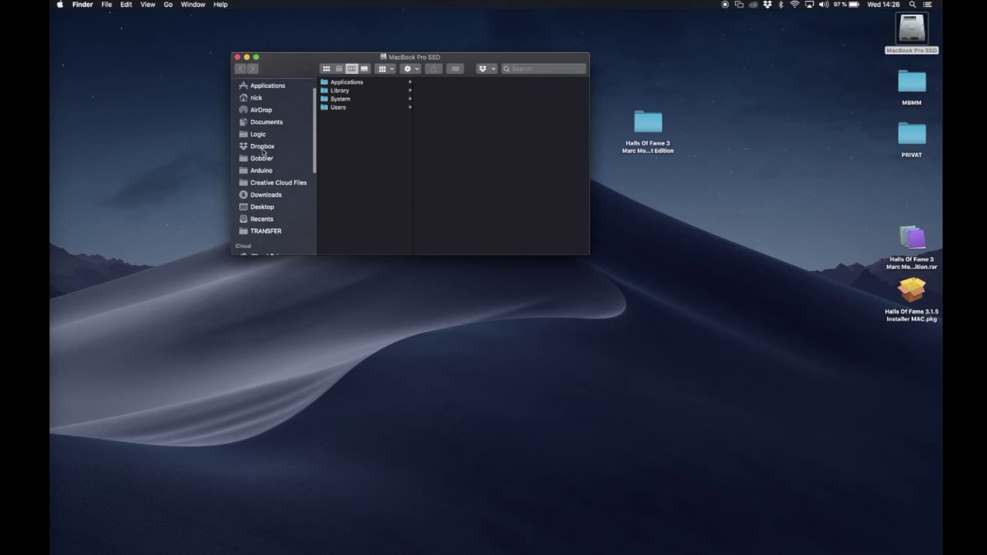
click(257, 97)
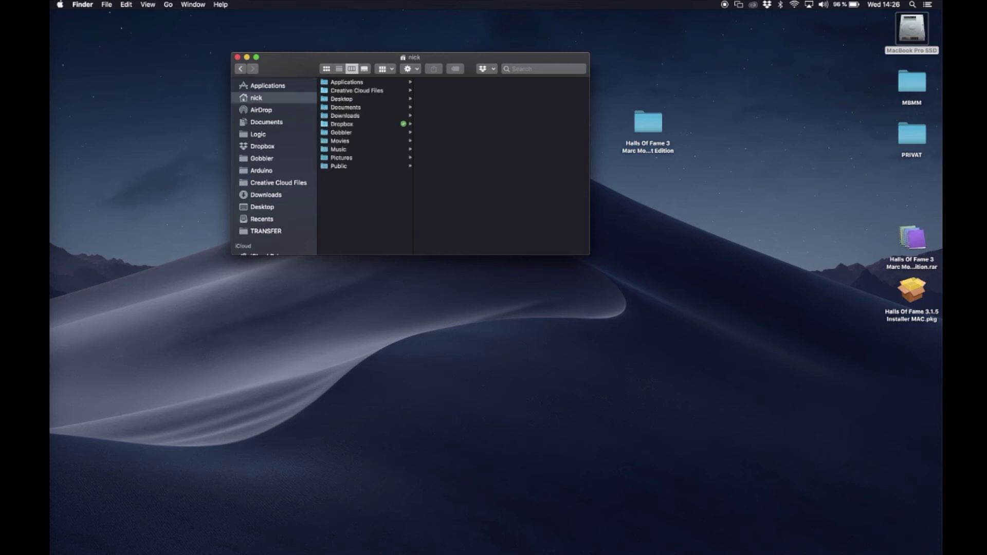
click(343, 149)
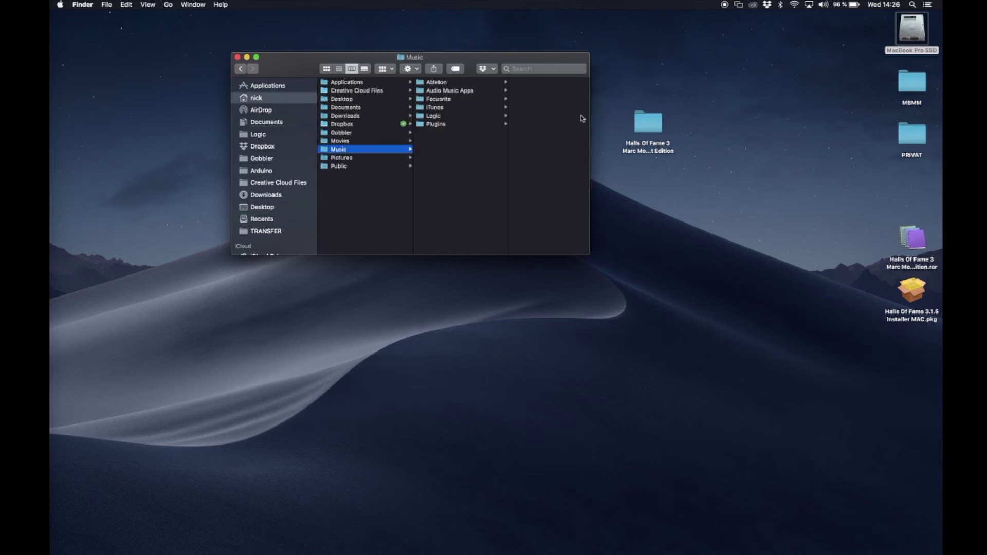
drag(651, 126, 468, 159)
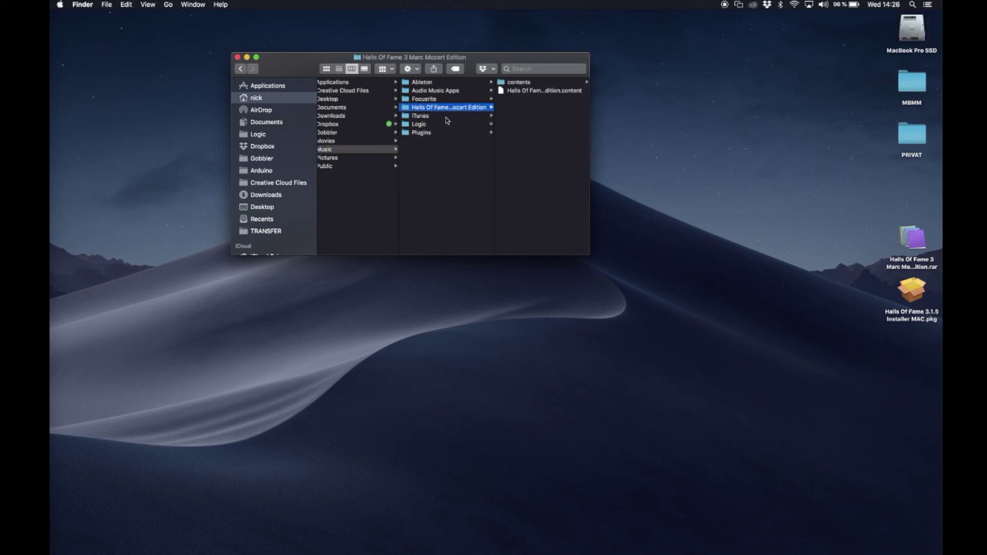
drag(435, 59, 411, 52)
key(ctrl+Right)
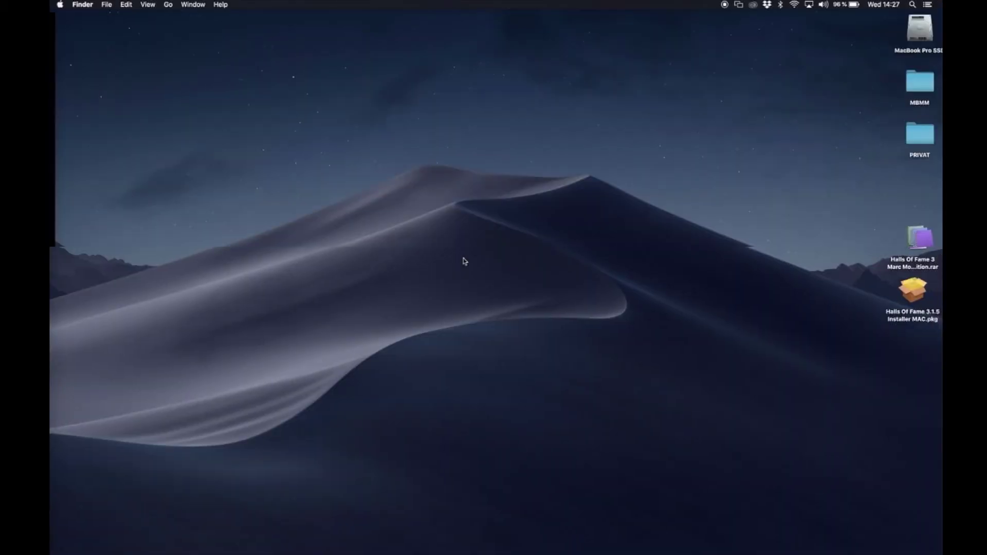
Create a new empty Logic project with an audio track, Audio 1.
mouse_move(418, 540)
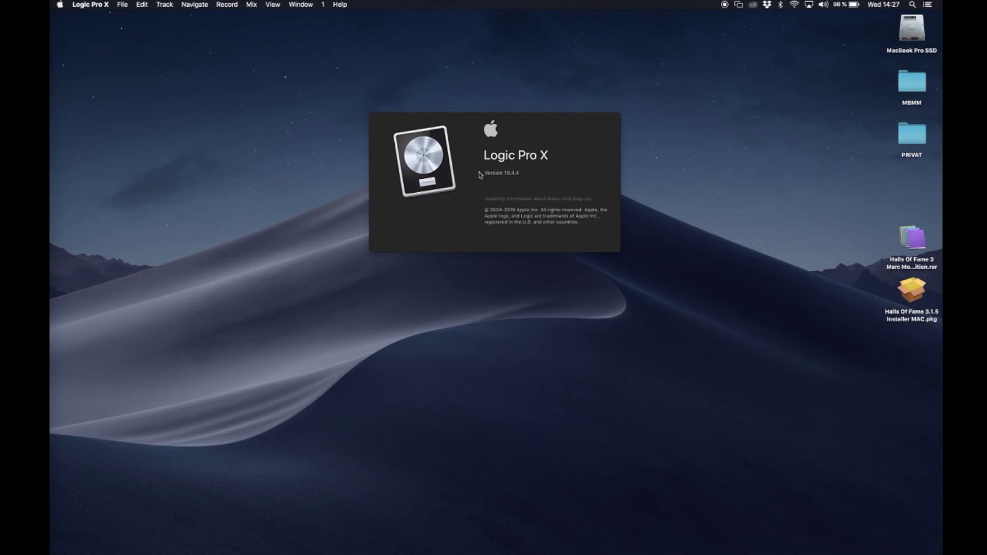
click(124, 5)
click(124, 14)
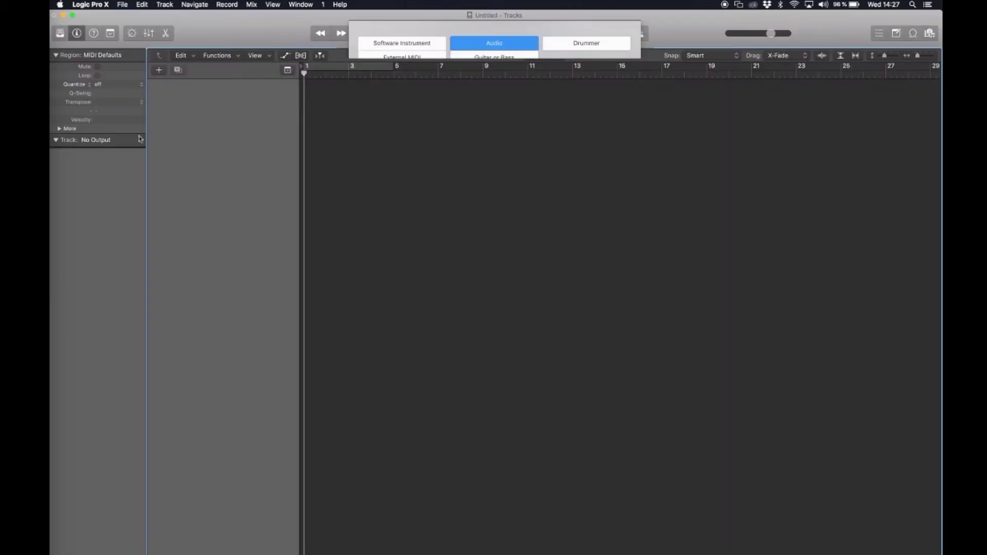
click(615, 189)
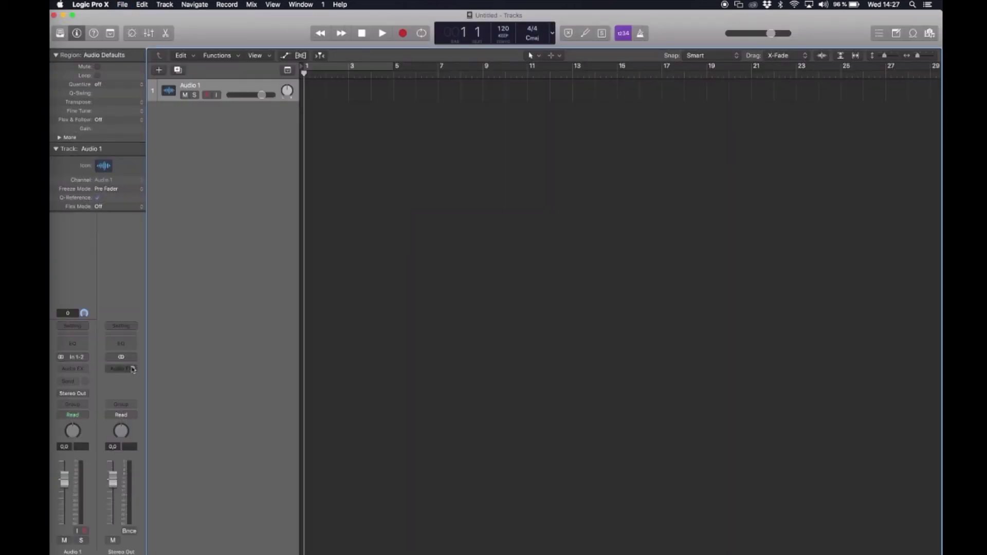
Insert Audio Units > Best Service > Halls Of Fame > Stereo on the Stereo Out channel.
click(133, 369)
mouse_move(133, 396)
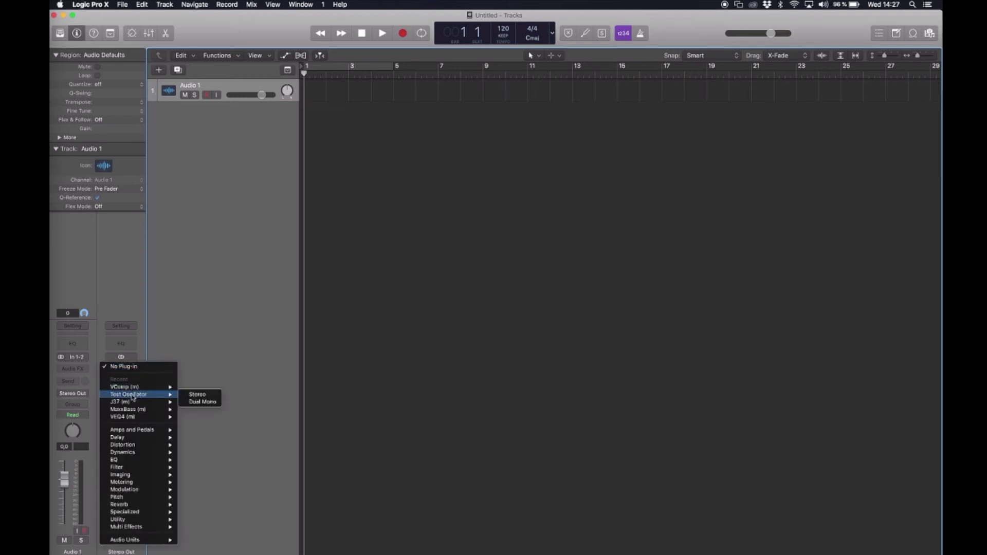
mouse_move(132, 540)
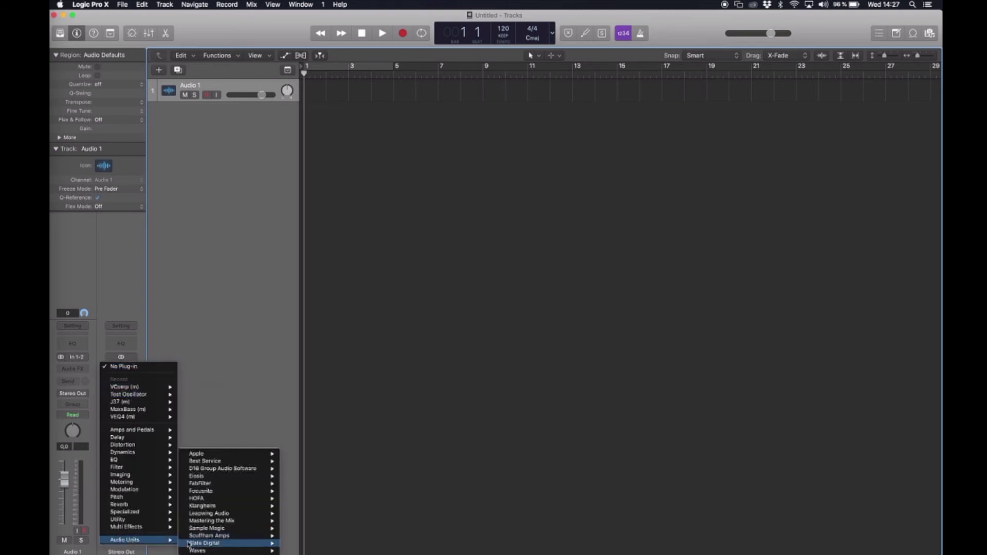
mouse_move(194, 544)
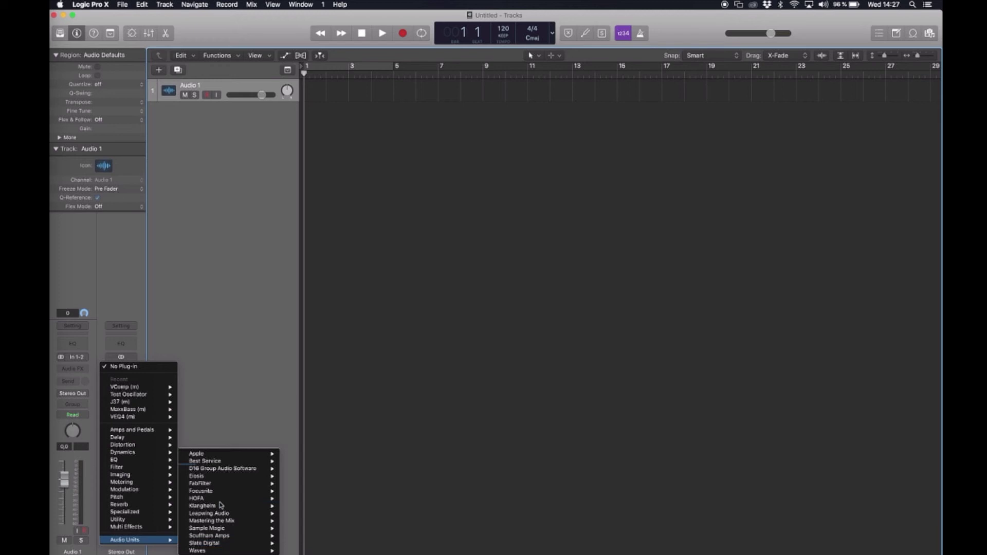
mouse_move(260, 462)
mouse_move(319, 462)
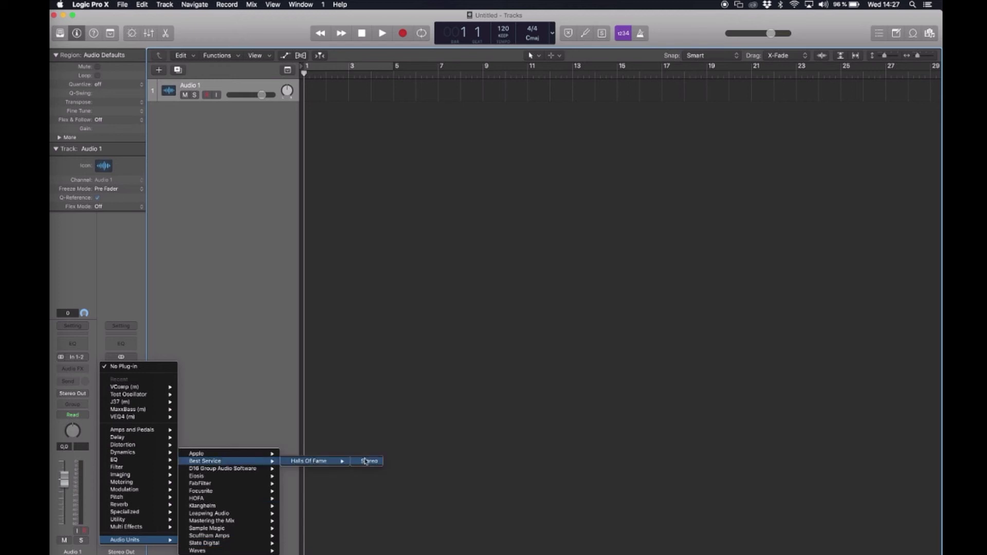
click(365, 462)
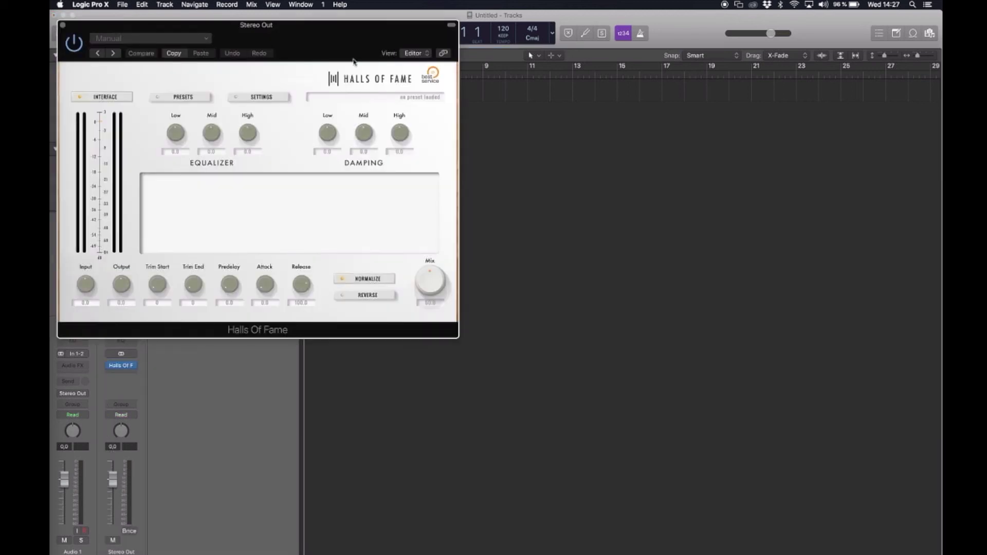
Via Settings > Add Content, choose the Halls Of Fame 3 Marc Mozart Edition folder in Music.
drag(332, 46, 611, 142)
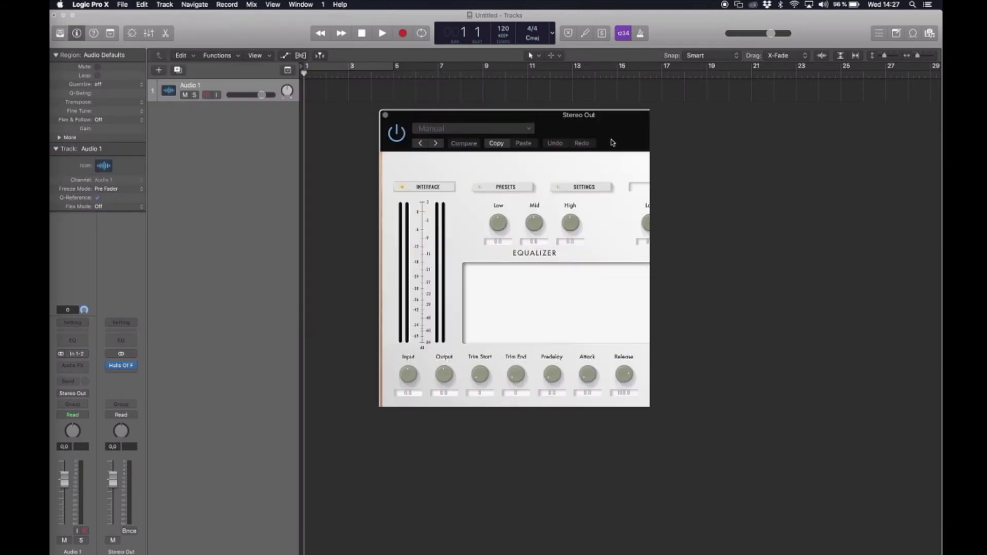
click(584, 188)
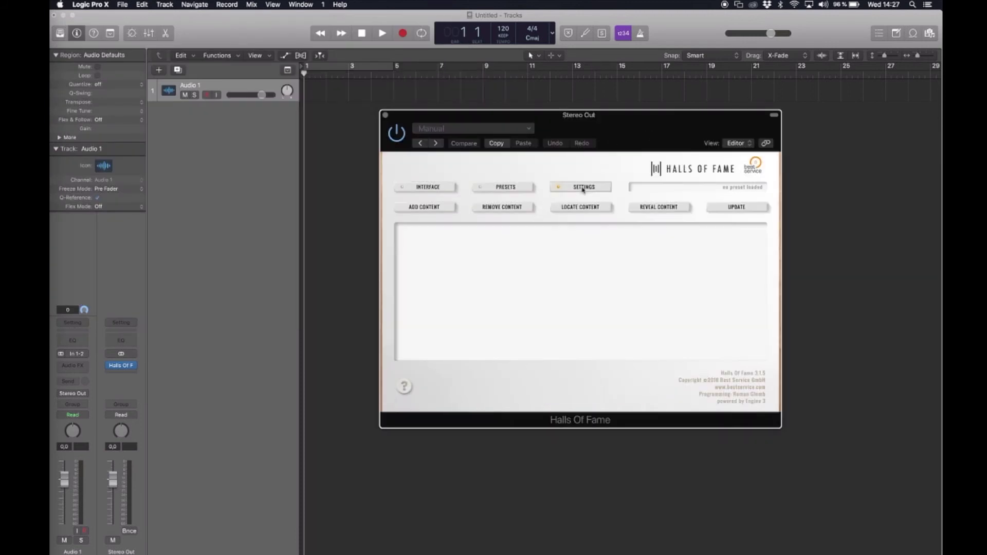
click(442, 208)
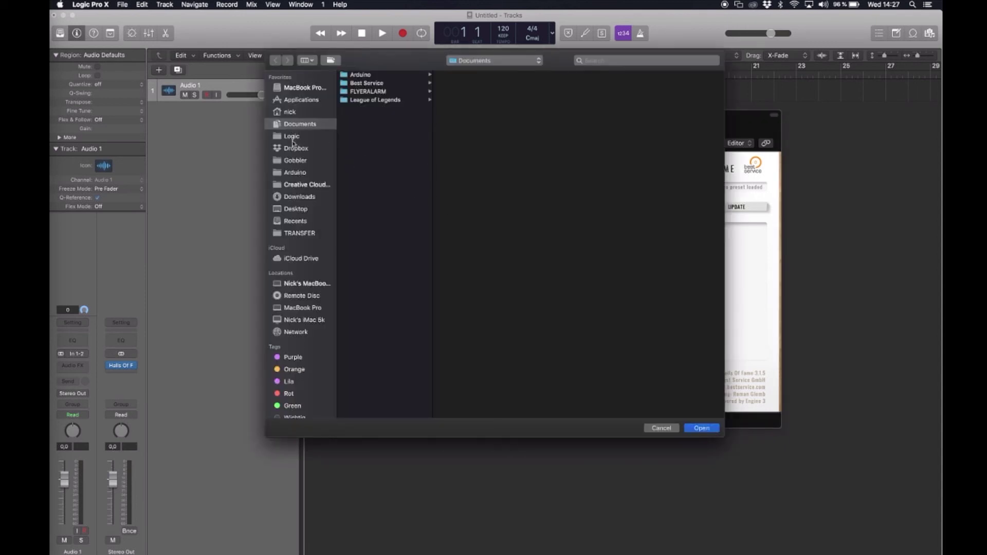
click(291, 112)
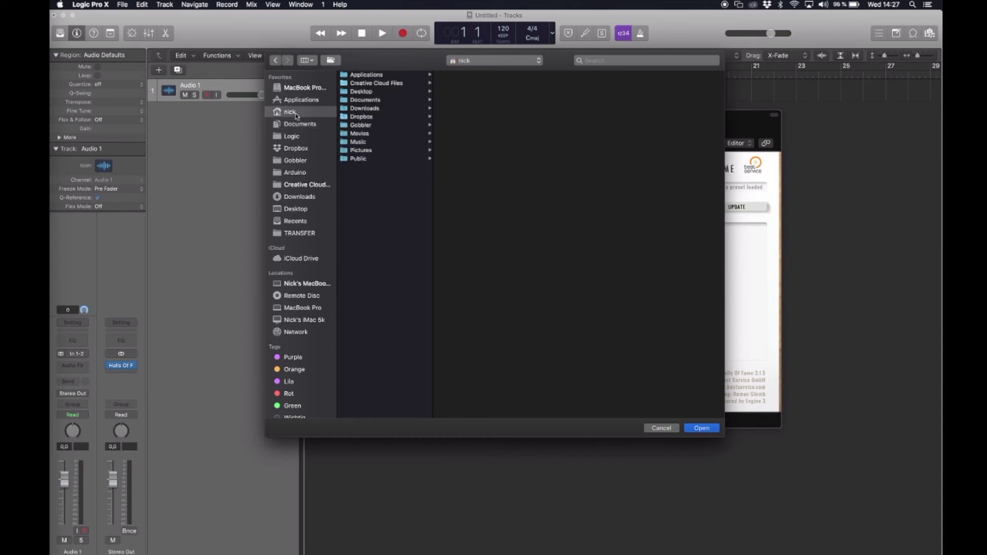
click(363, 143)
click(466, 101)
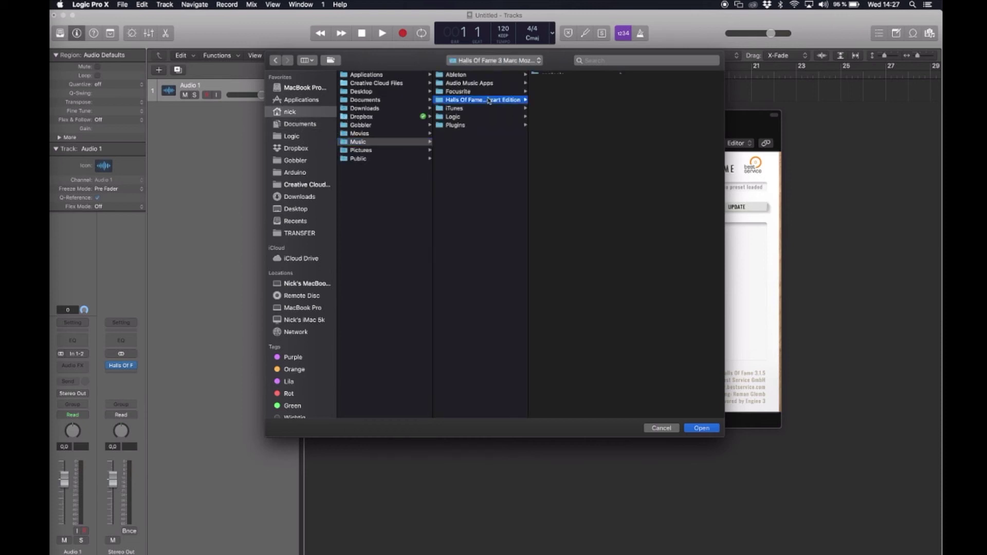
click(702, 428)
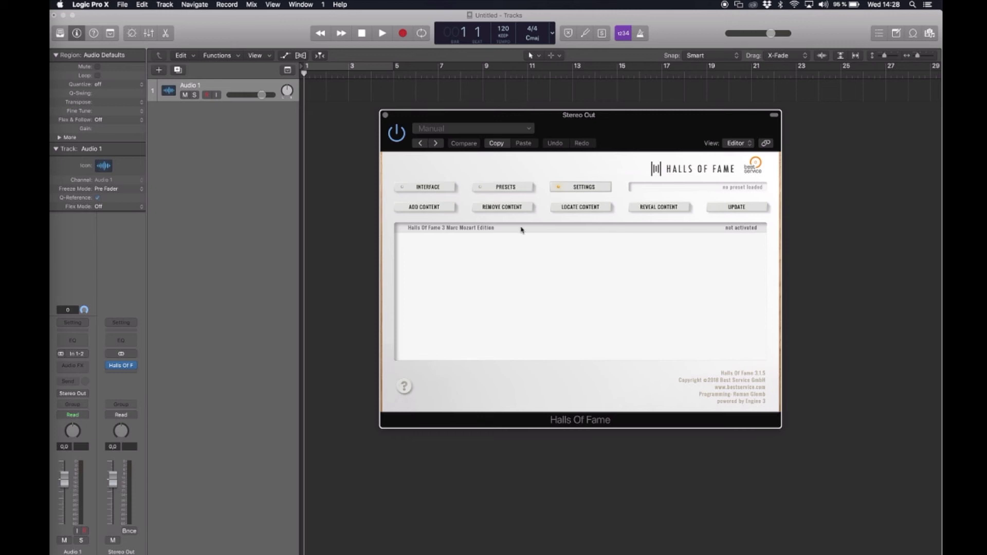
Load a BRIC M17 Concert Hall preset to raise the E-License Manager and copy its Product Code.
click(501, 189)
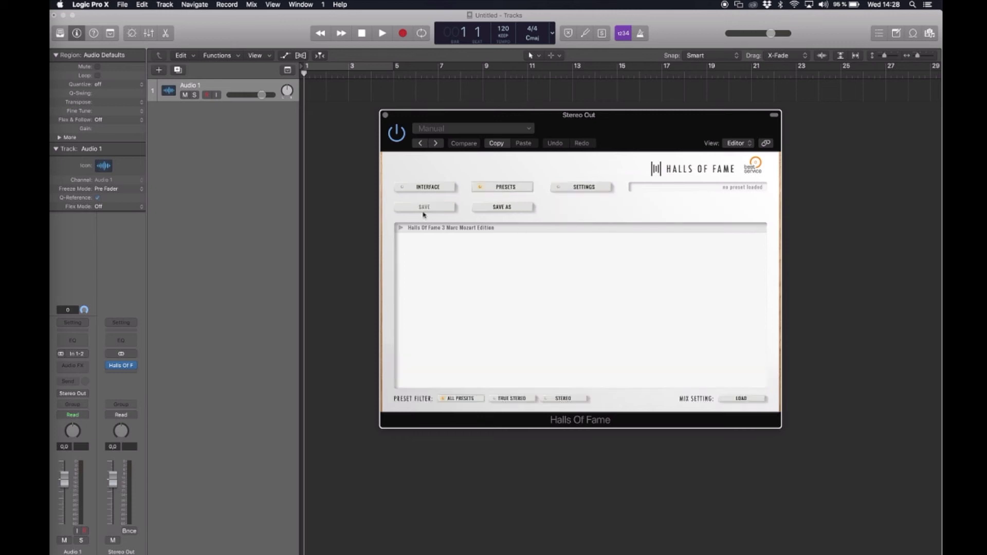
click(401, 229)
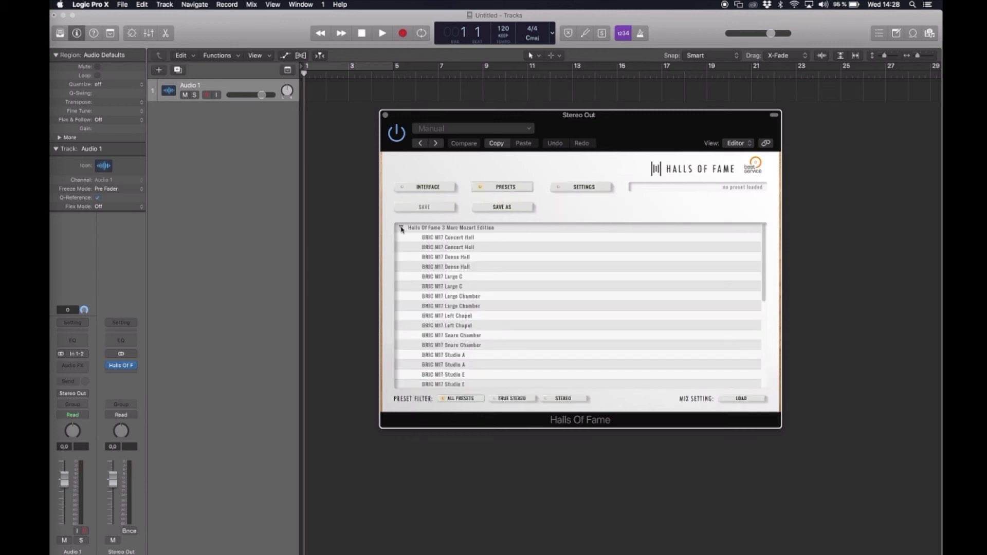
click(431, 238)
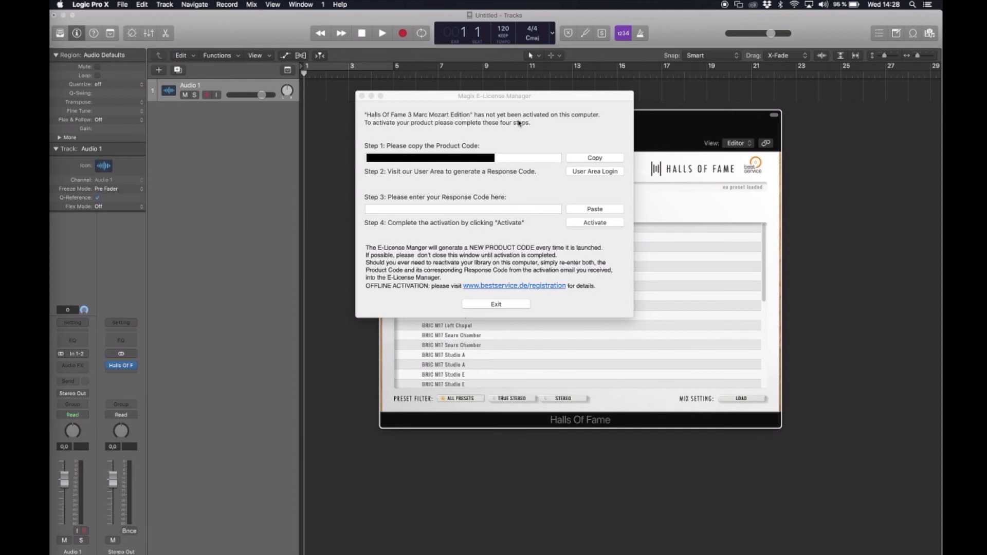
click(508, 158)
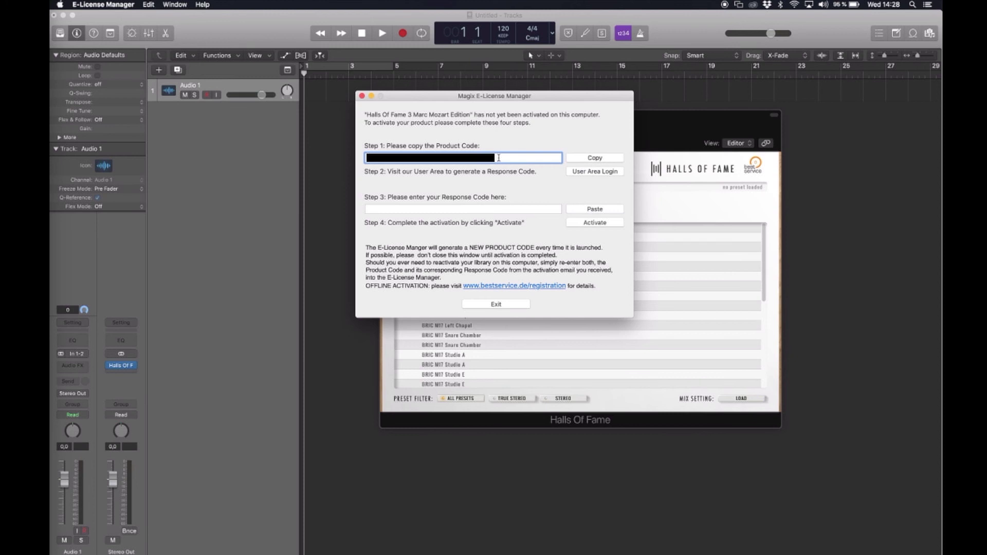
click(616, 160)
Submit the Halls of Fame 3 product code as a new activation and select the returned response code.
click(594, 171)
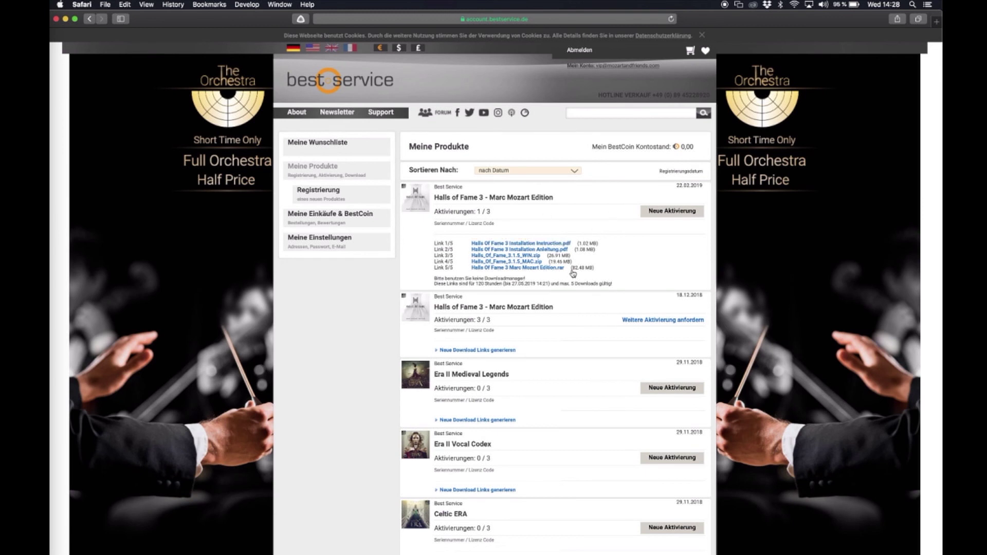
click(660, 211)
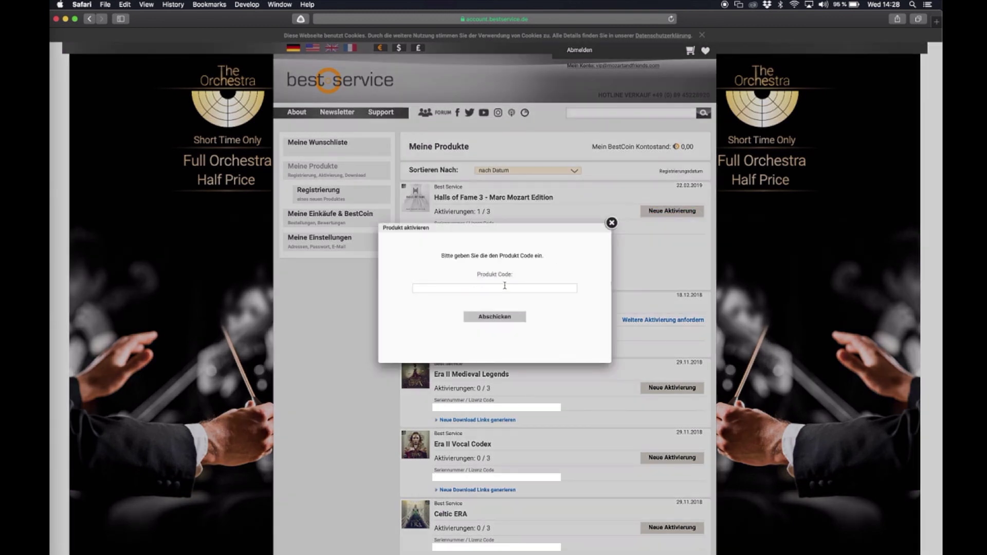
click(505, 286)
key(super+v)
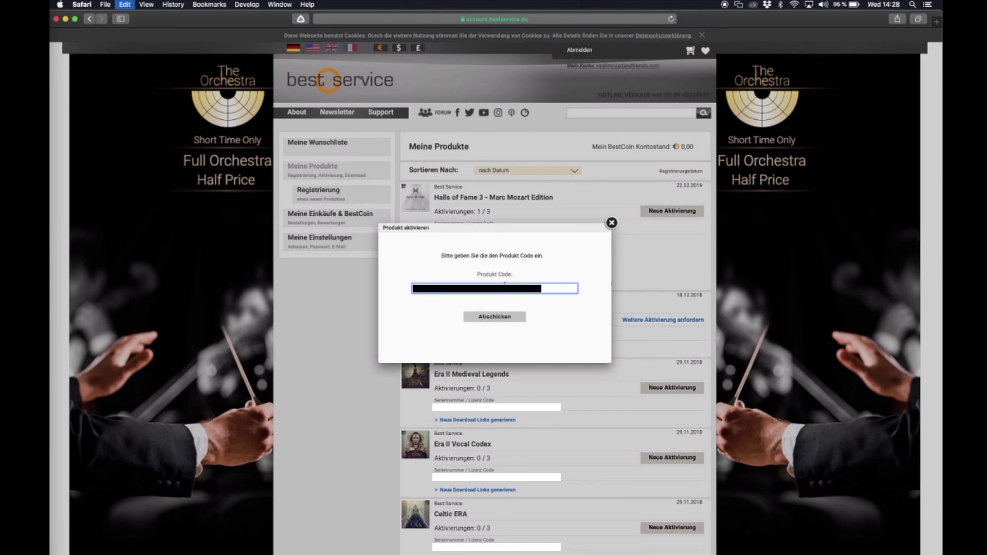
click(496, 317)
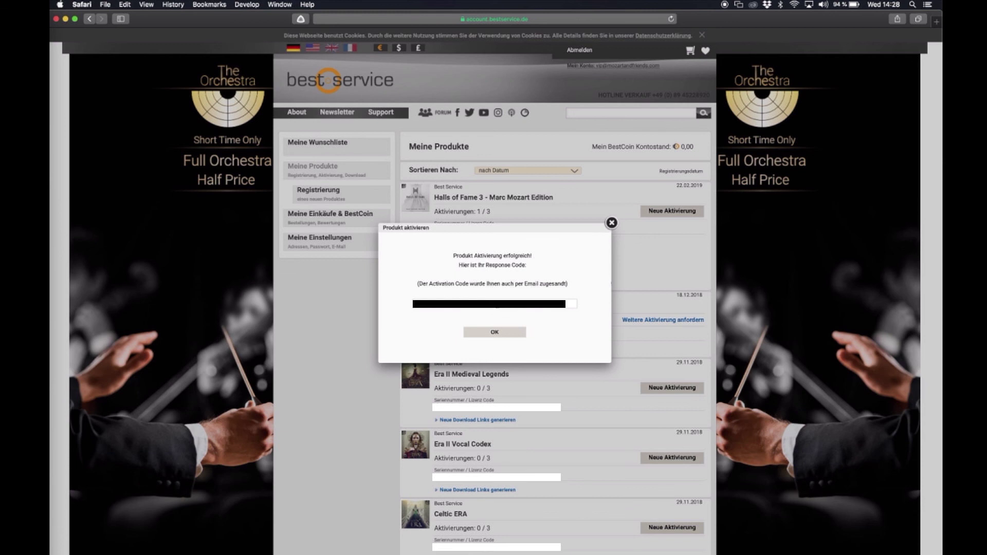
click(496, 304)
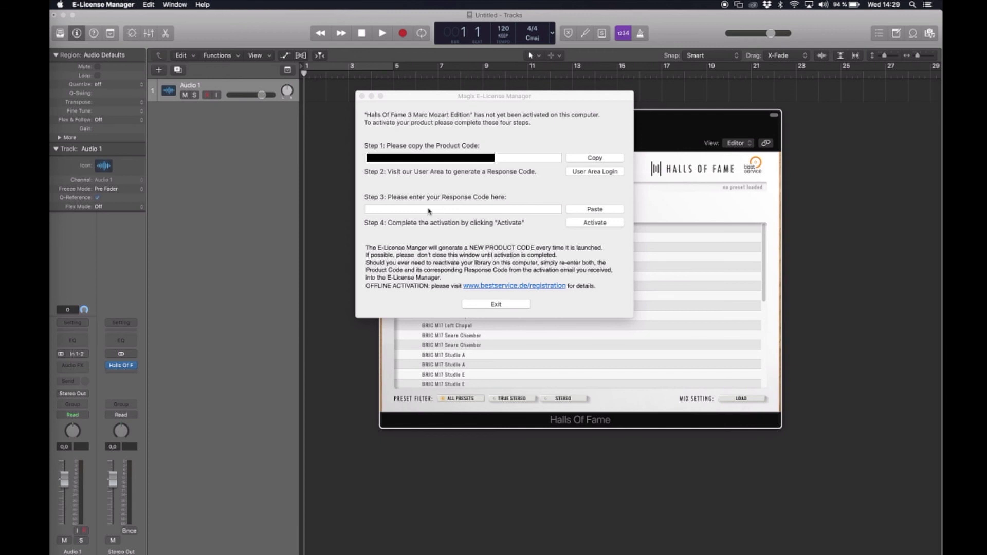
Paste the response code into Step 3, activate with the macOS password, and confirm the success message.
click(429, 210)
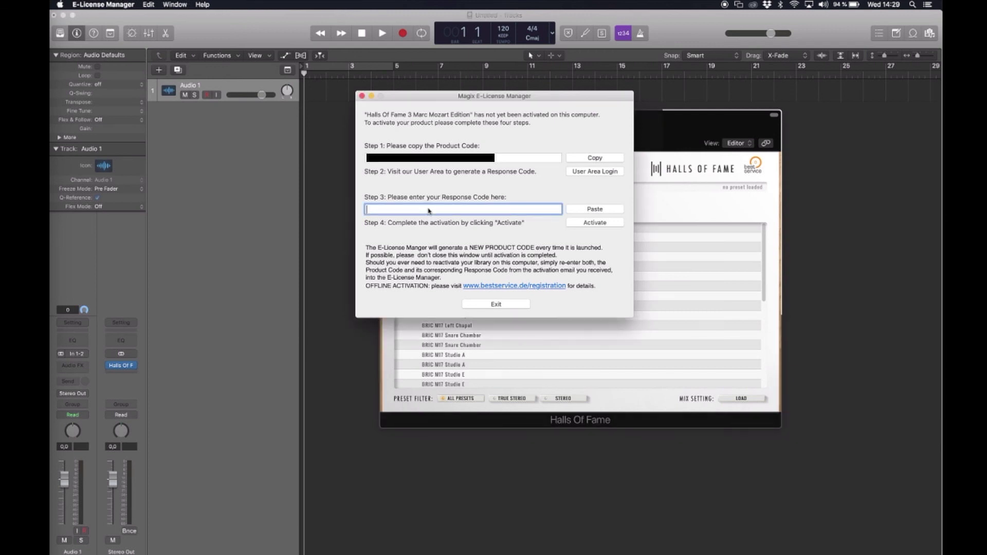
key(super+v)
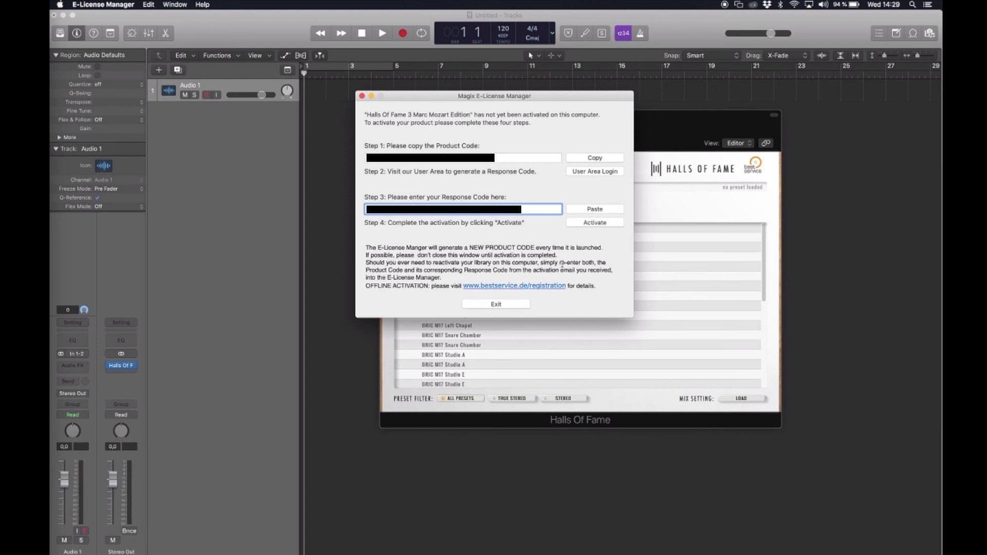
click(595, 223)
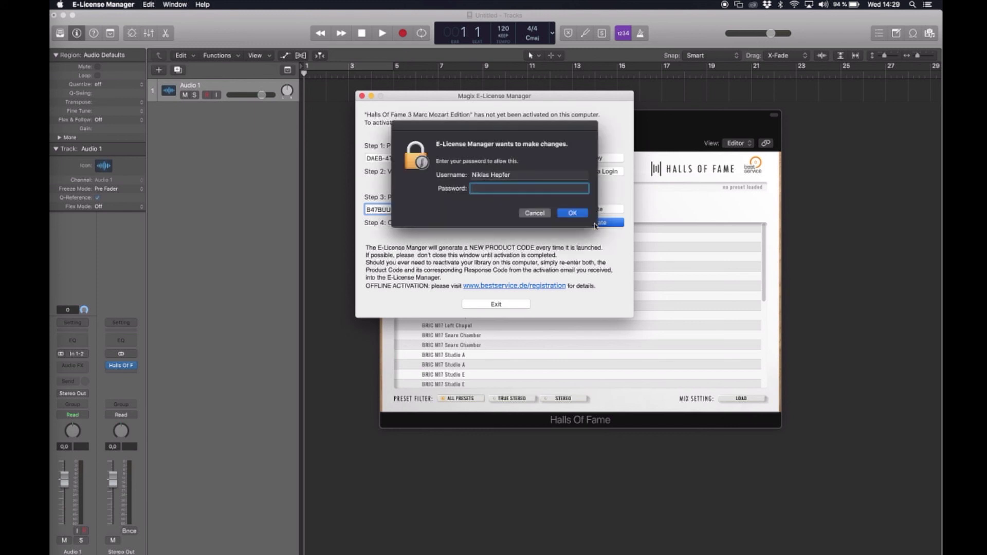
text(••••••••)
key(Return)
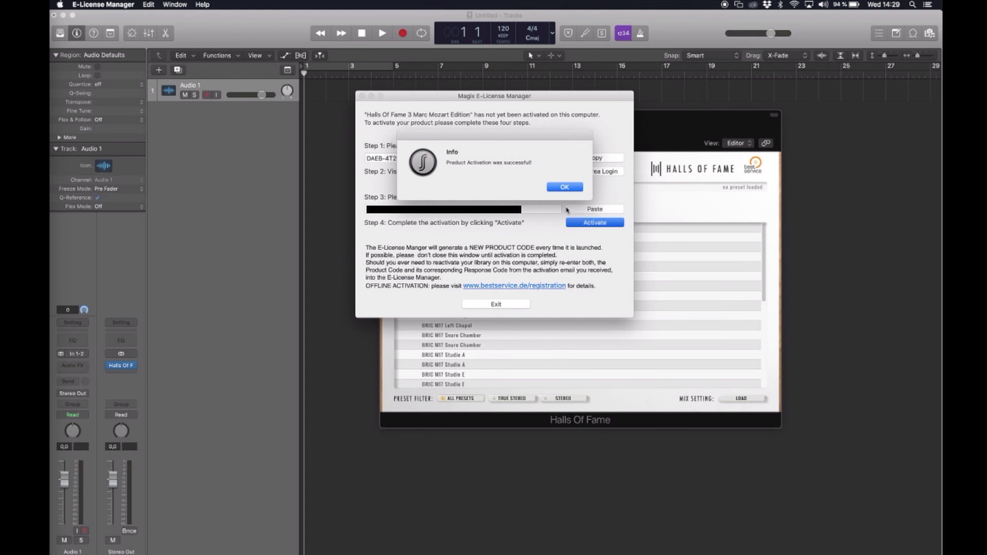
click(577, 188)
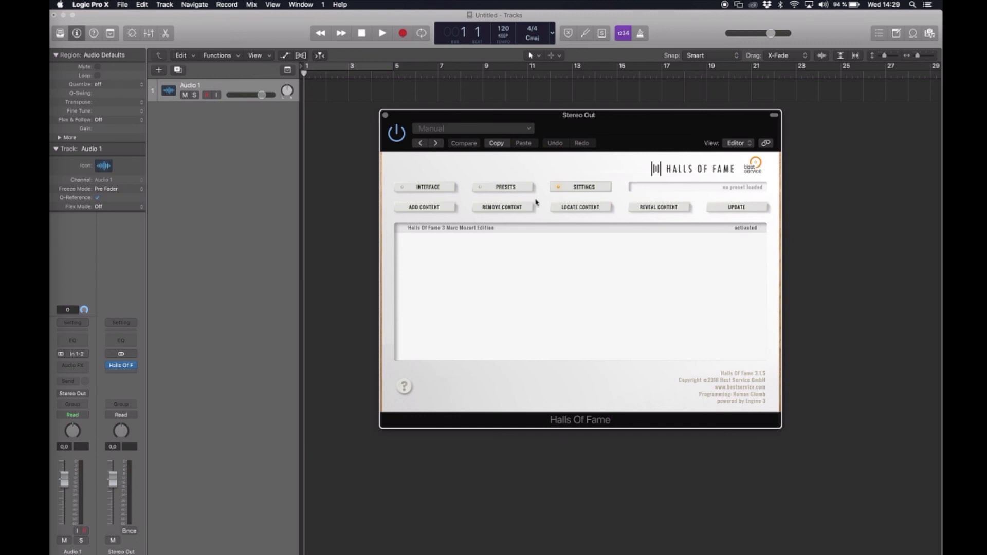
Load the True Stereo BRIC M17 Concert Hall preset and enable Normalize in the Interface view.
click(489, 190)
double_click(451, 249)
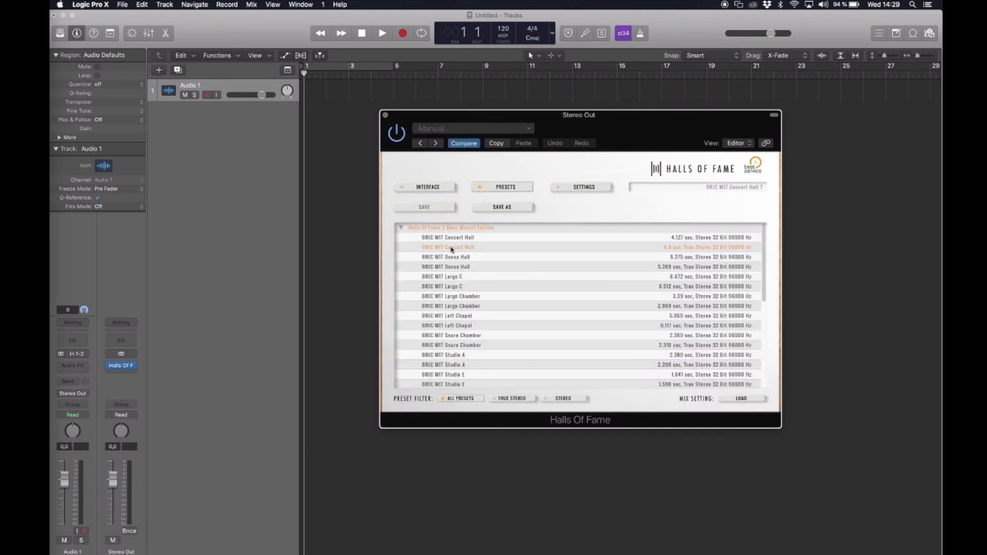
click(415, 191)
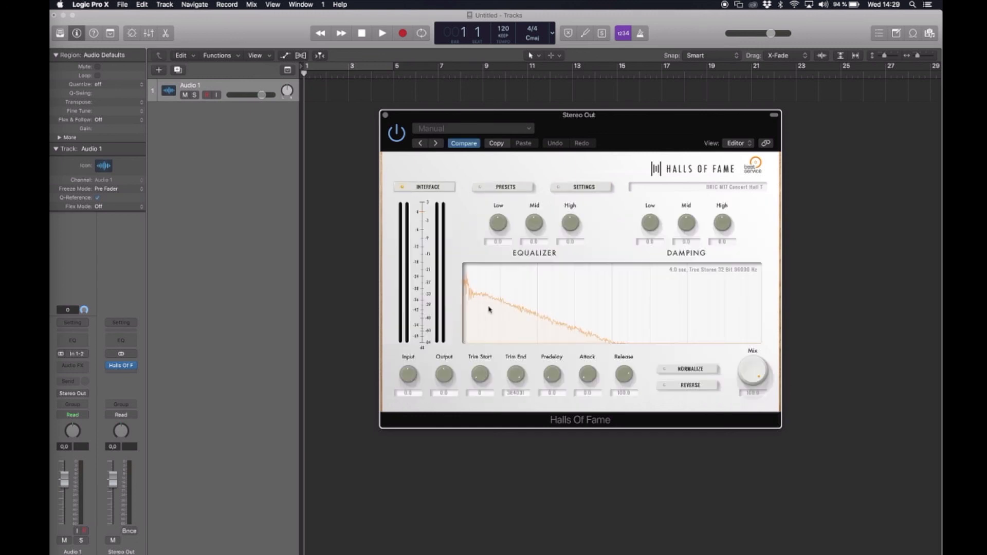
click(694, 369)
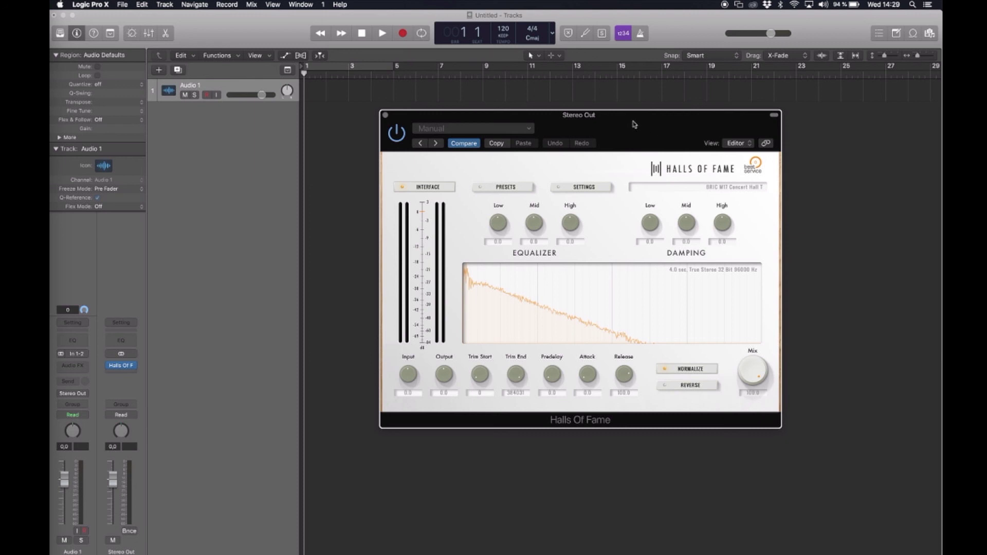
drag(632, 122, 605, 127)
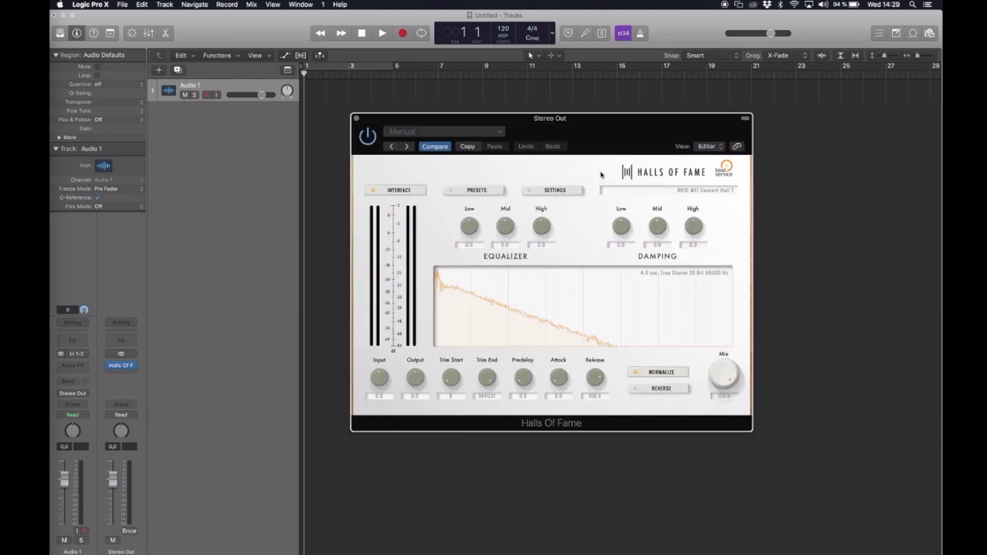